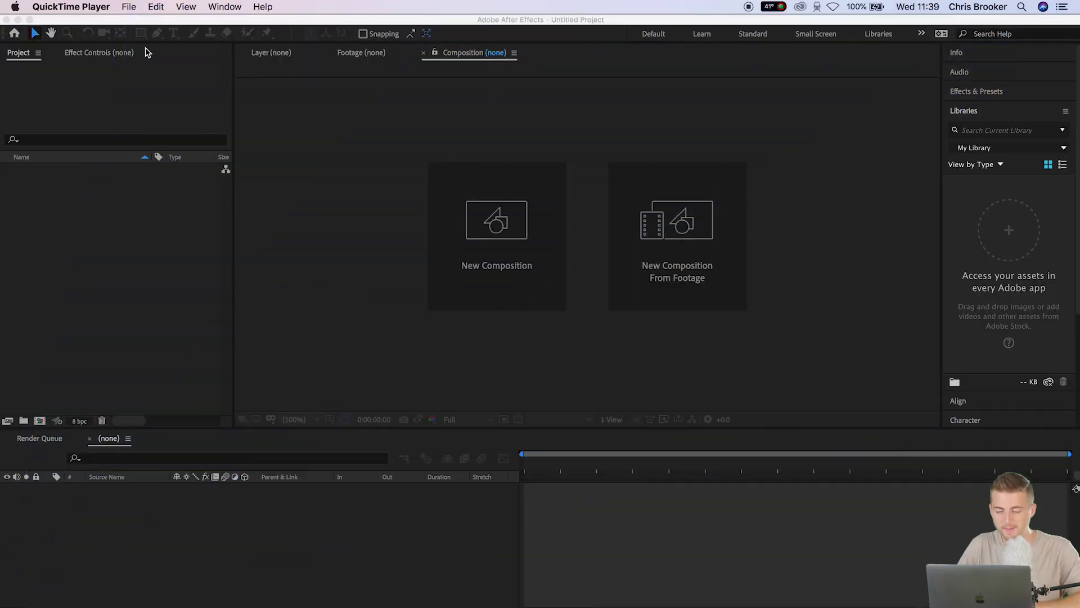
Create a new 1920×1080, 10-second composition named Growth.
{"action": "left_click", "coordinate": [443, 211]}
{"action": "left_click", "coordinate": [482, 217]}
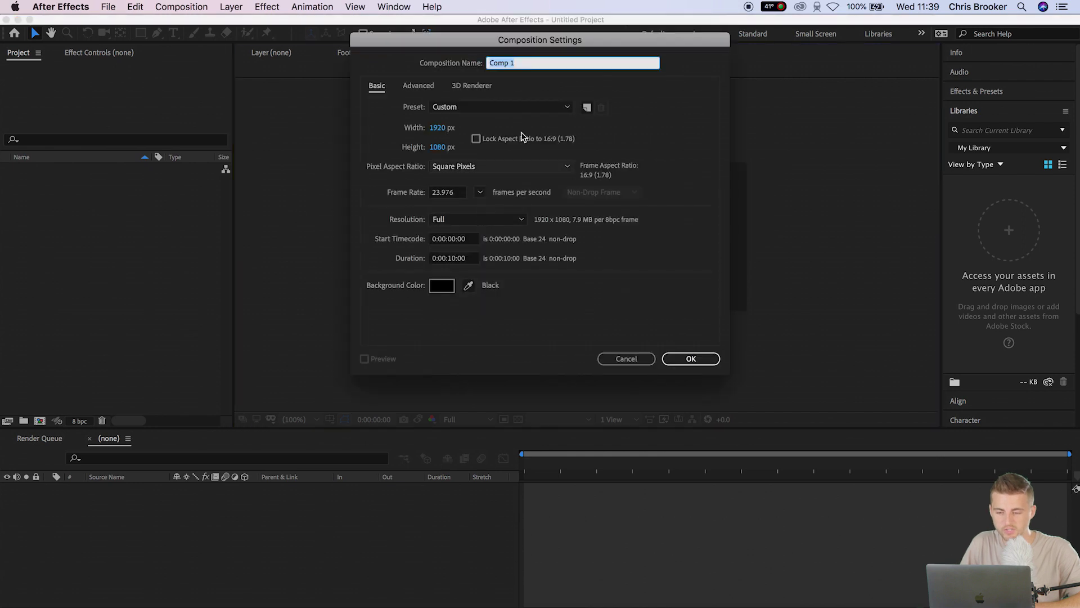
{"action": "type", "text": "Growth"}
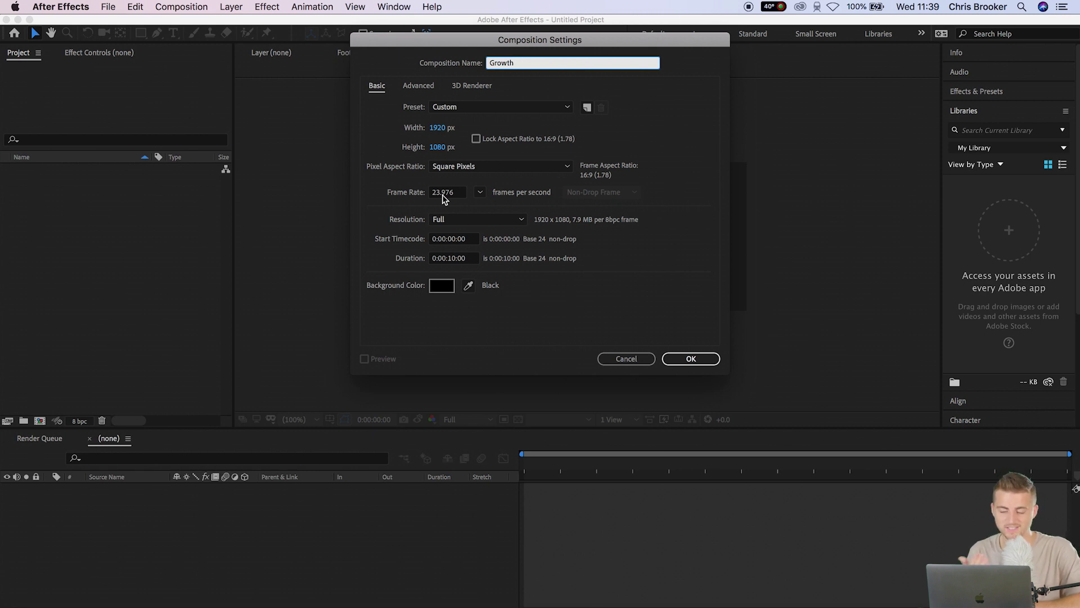
{"action": "left_click", "coordinate": [455, 259]}
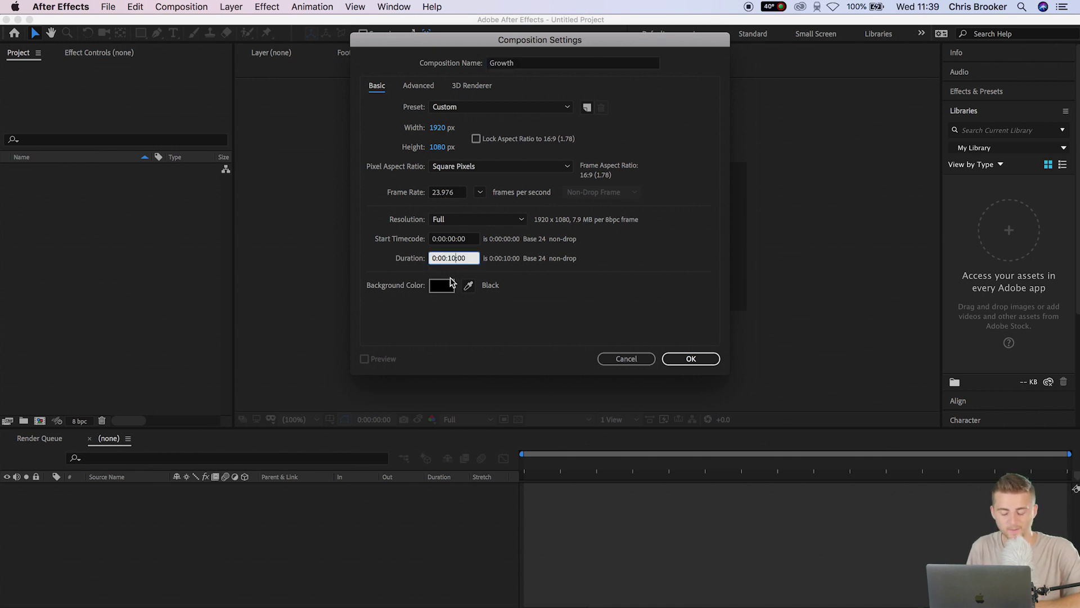
{"action": "left_click", "coordinate": [683, 360]}
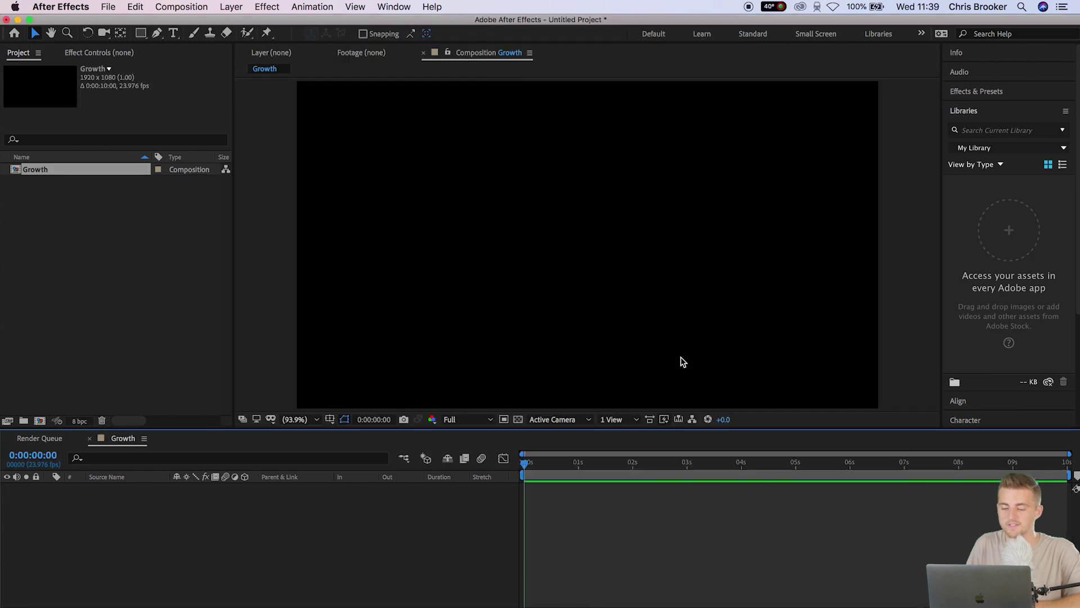
Import Building Growth.mp4 from Finder and add it to the Growth composition.
{"action": "left_click", "coordinate": [63, 606]}
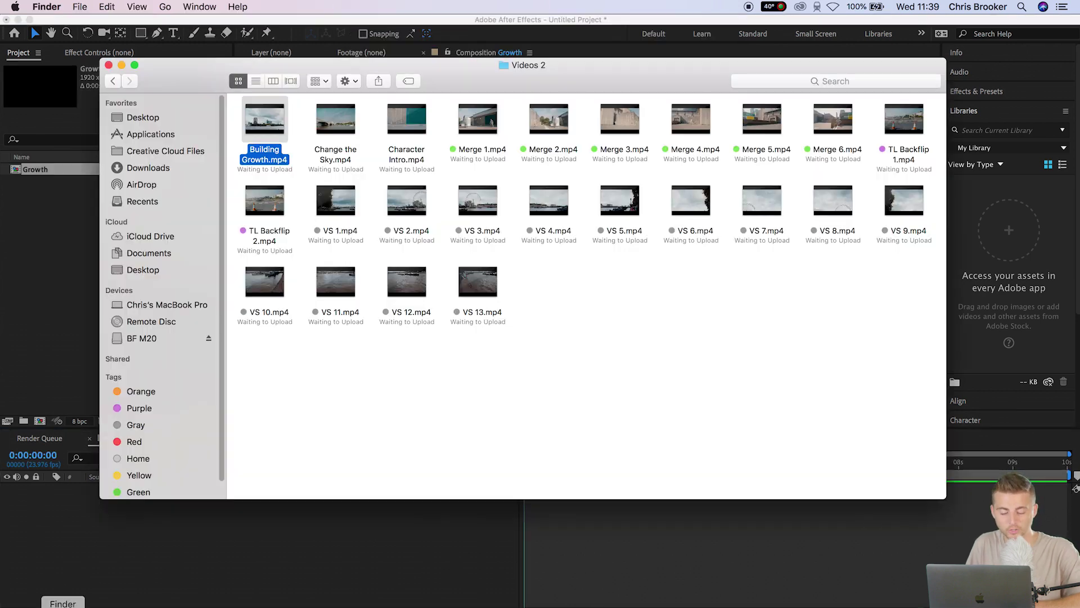
{"action": "left_click_drag", "start_coordinate": [272, 116], "coordinate": [44, 330]}
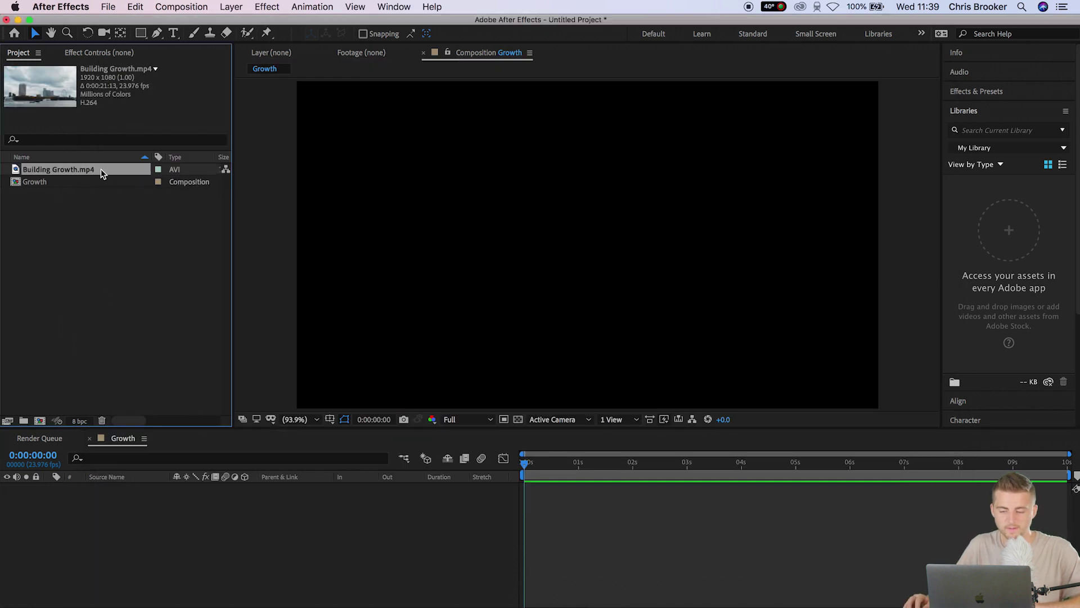
{"action": "left_click_drag", "start_coordinate": [101, 168], "coordinate": [225, 489]}
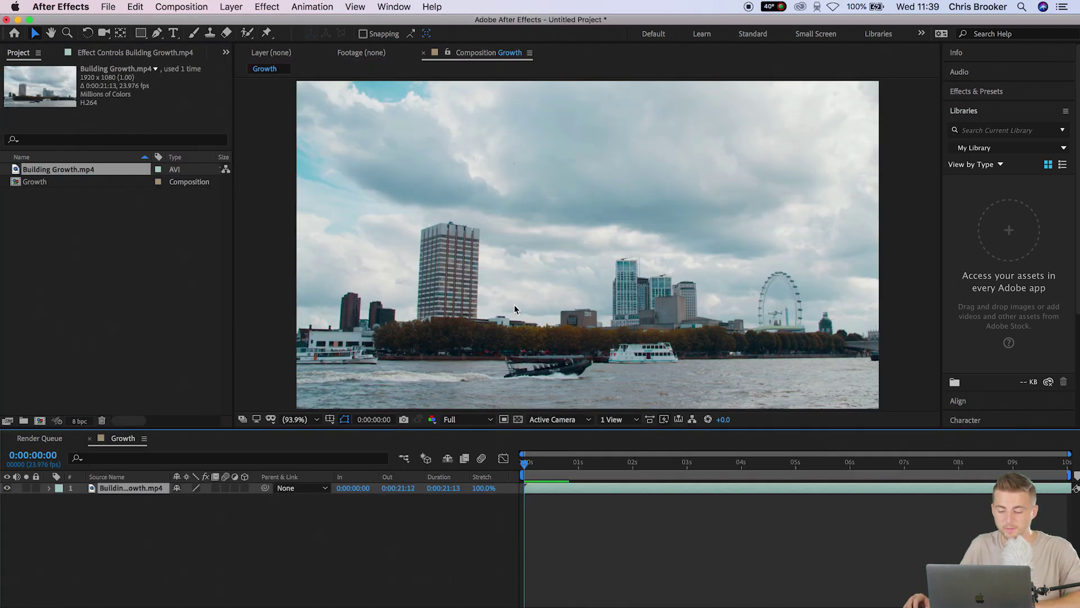
Preview the footage, stop at 0:00:06:17, and zoom the viewer to 200%.
{"action": "key", "text": "space"}
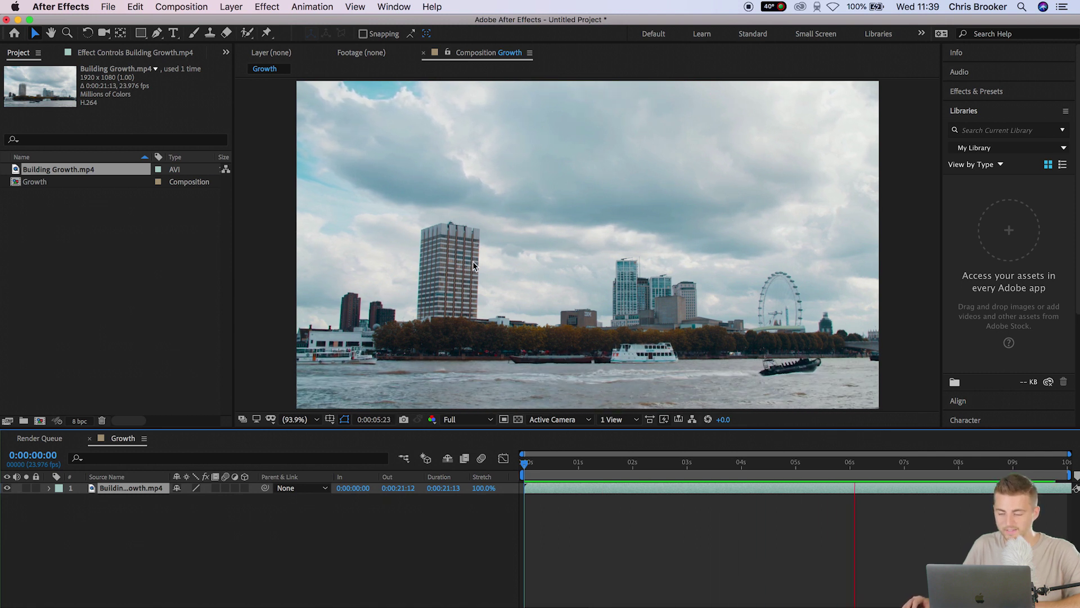
{"action": "left_click", "coordinate": [443, 297]}
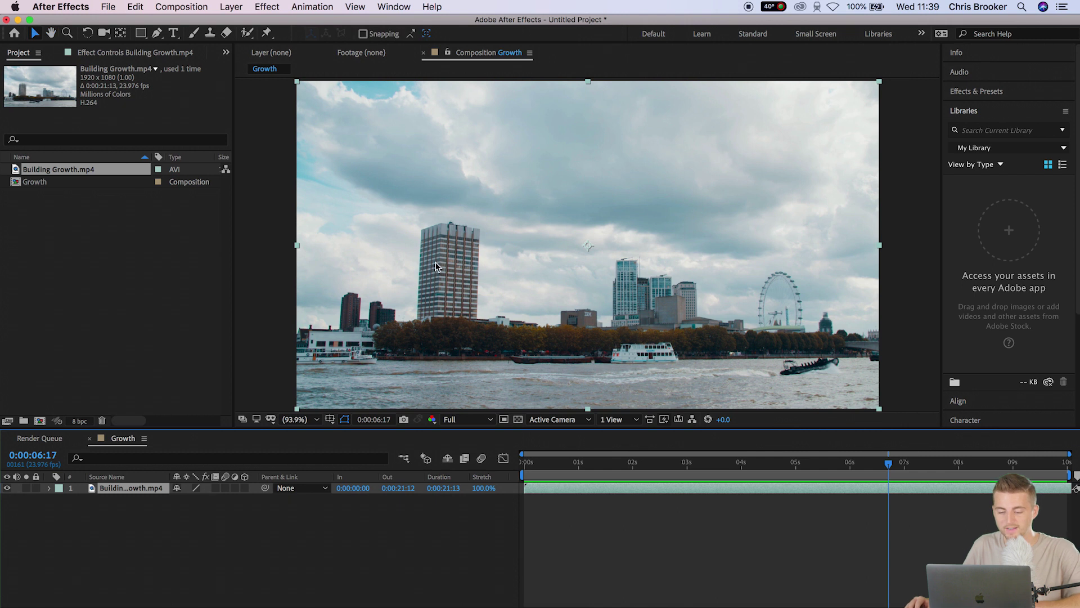
{"action": "scroll", "coordinate": [435, 261], "scroll_direction": "up", "scroll_amount": 2}
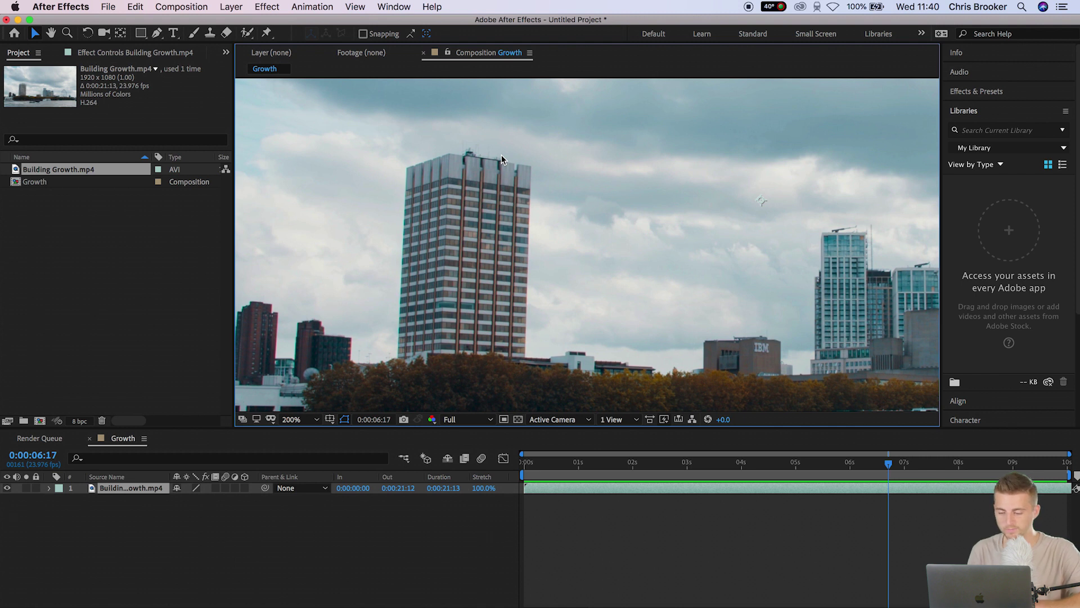
{"action": "left_click", "coordinate": [156, 508]}
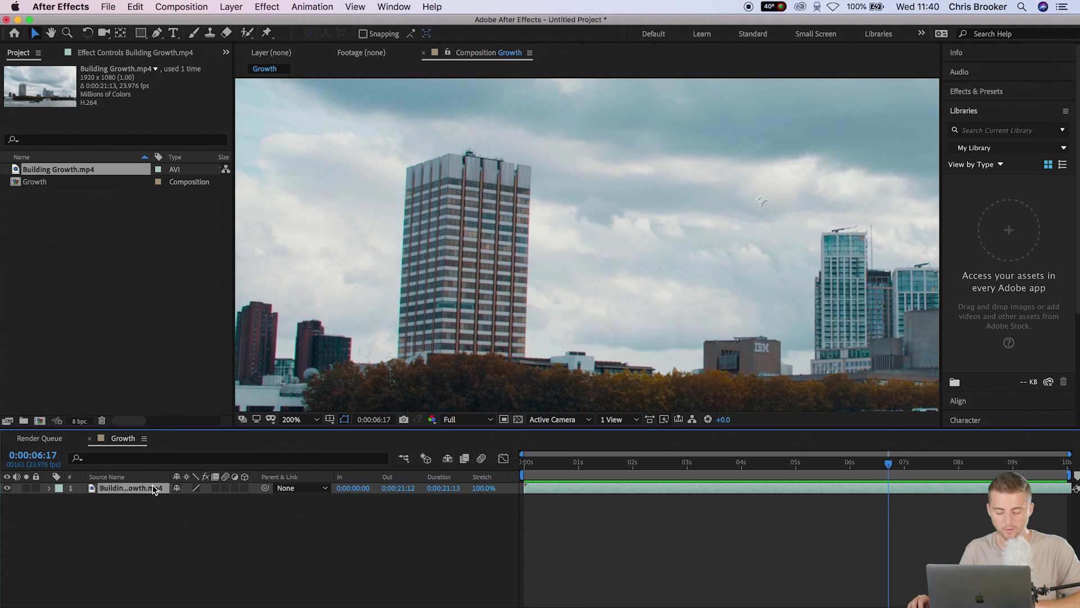
Duplicate the footage layer and rename the second copy Background.
{"action": "key", "text": "super+d"}
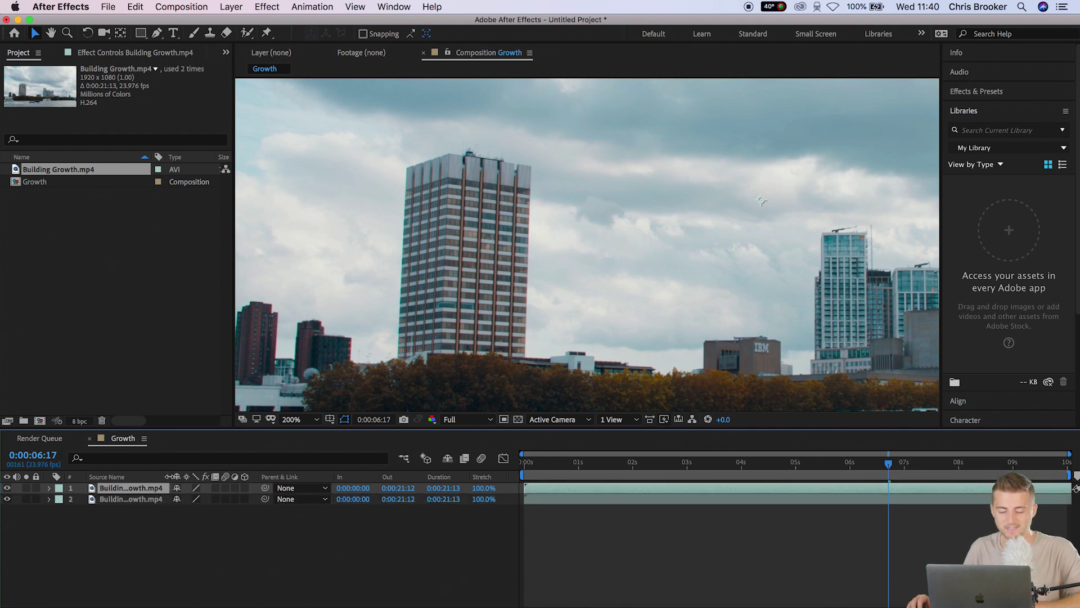
{"action": "left_click_drag", "start_coordinate": [171, 477], "coordinate": [276, 488]}
{"action": "left_click", "coordinate": [168, 499]}
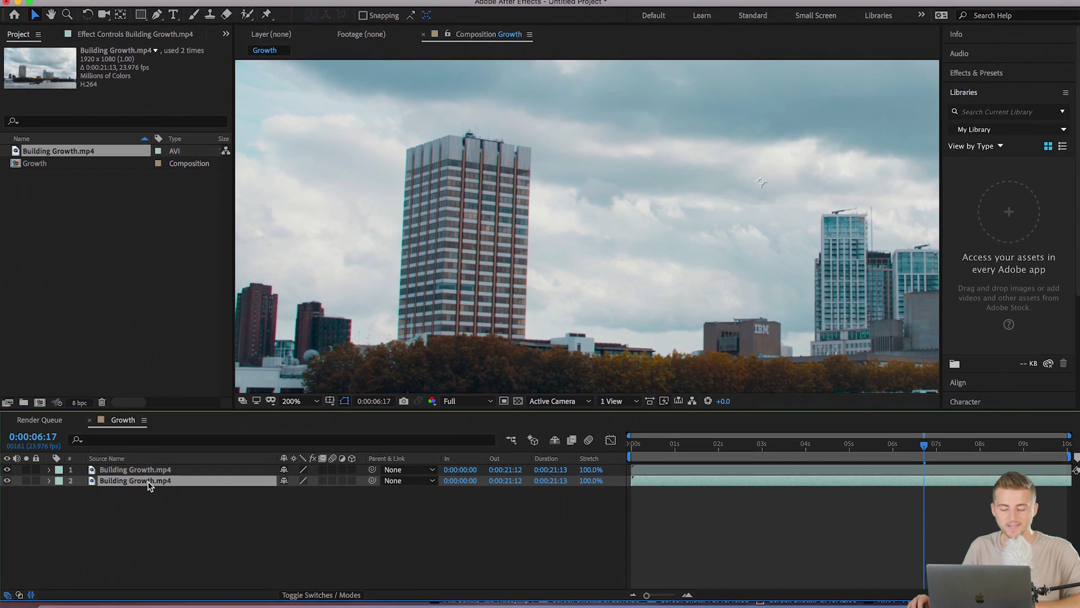
{"action": "right_click", "coordinate": [156, 496]}
{"action": "left_click", "coordinate": [179, 591]}
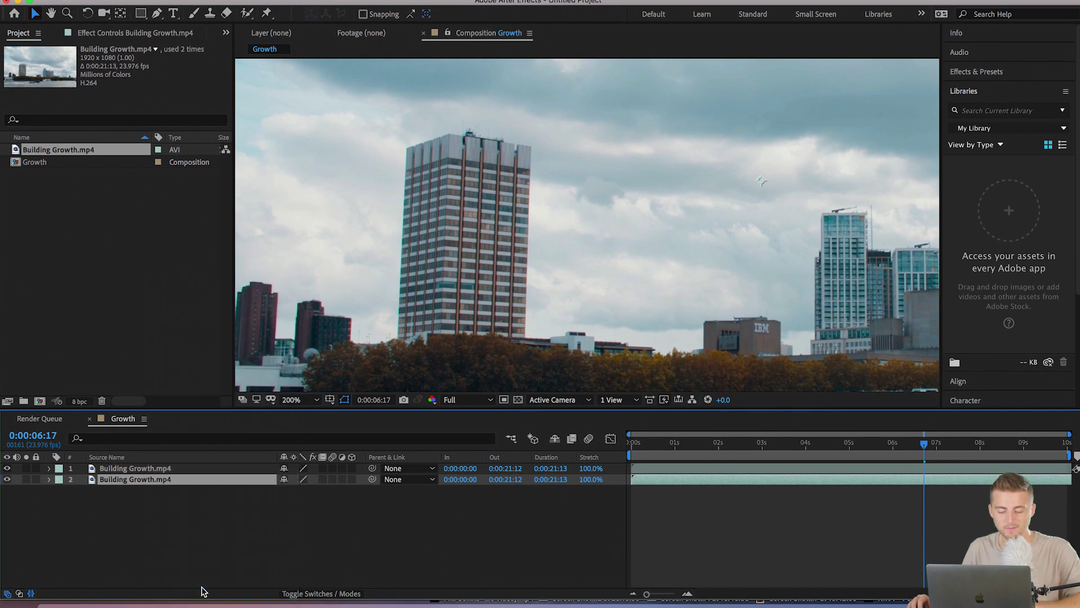
{"action": "type", "text": "Background"}
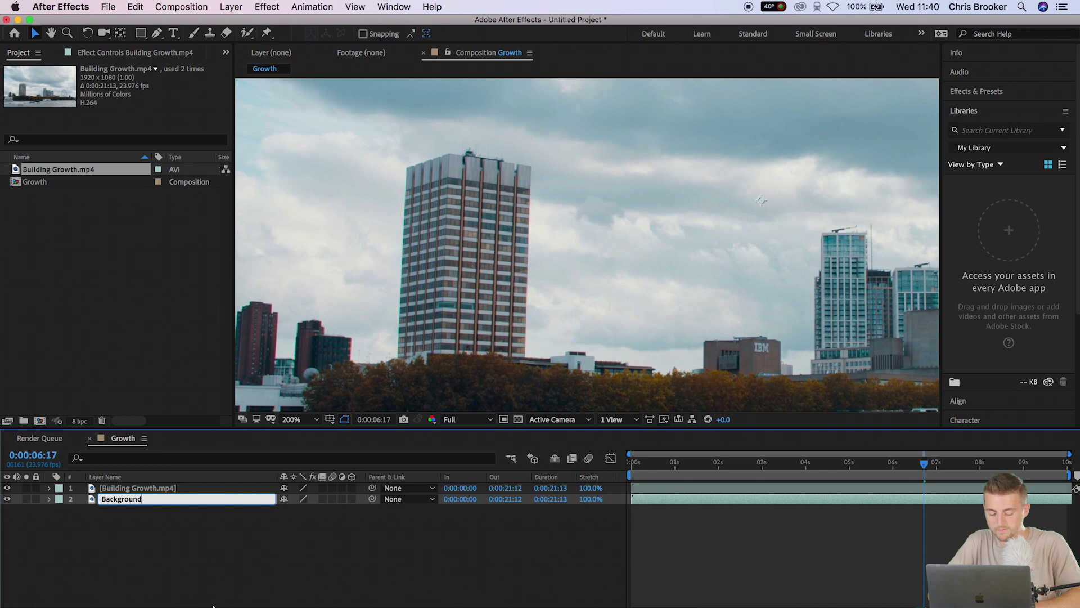
{"action": "key", "text": "Return"}
{"action": "left_click", "coordinate": [174, 536]}
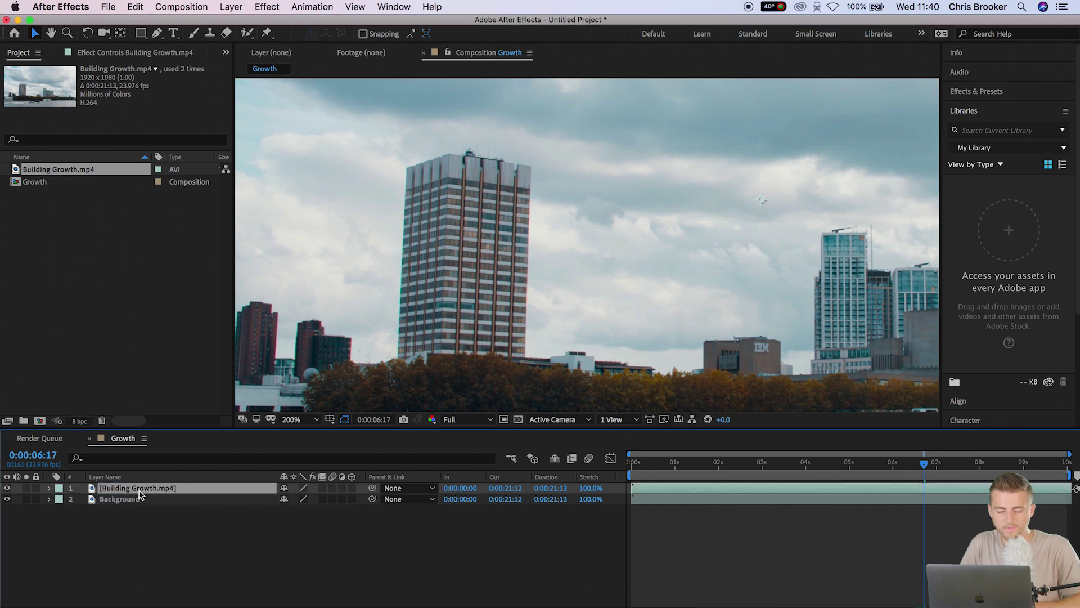
Duplicate the top footage layer and rename the copy Clouds.
{"action": "left_click", "coordinate": [126, 503]}
{"action": "left_click", "coordinate": [137, 489]}
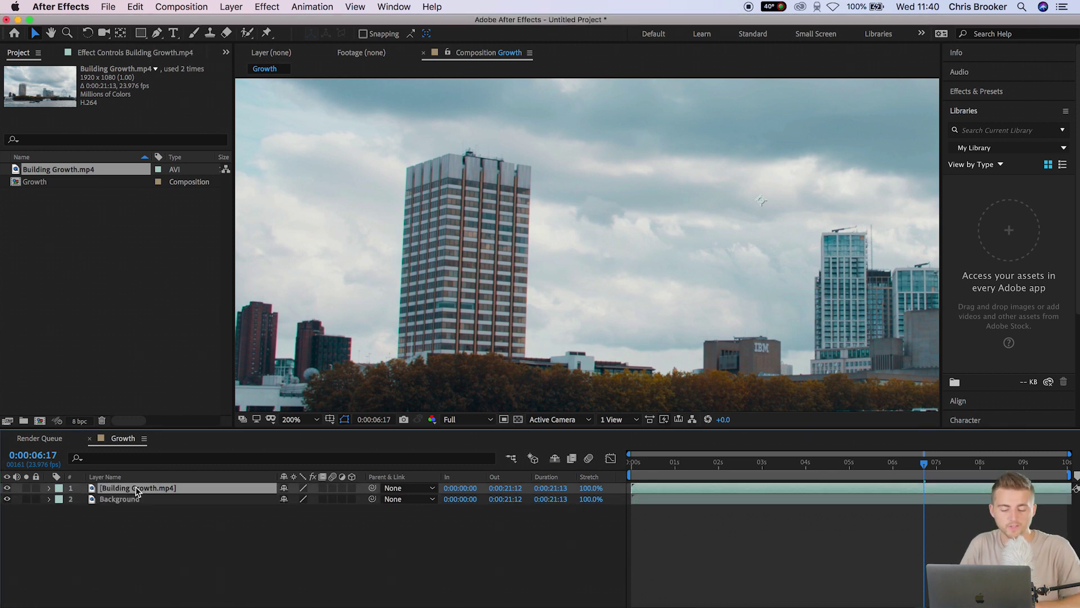
{"action": "key", "text": "super+d"}
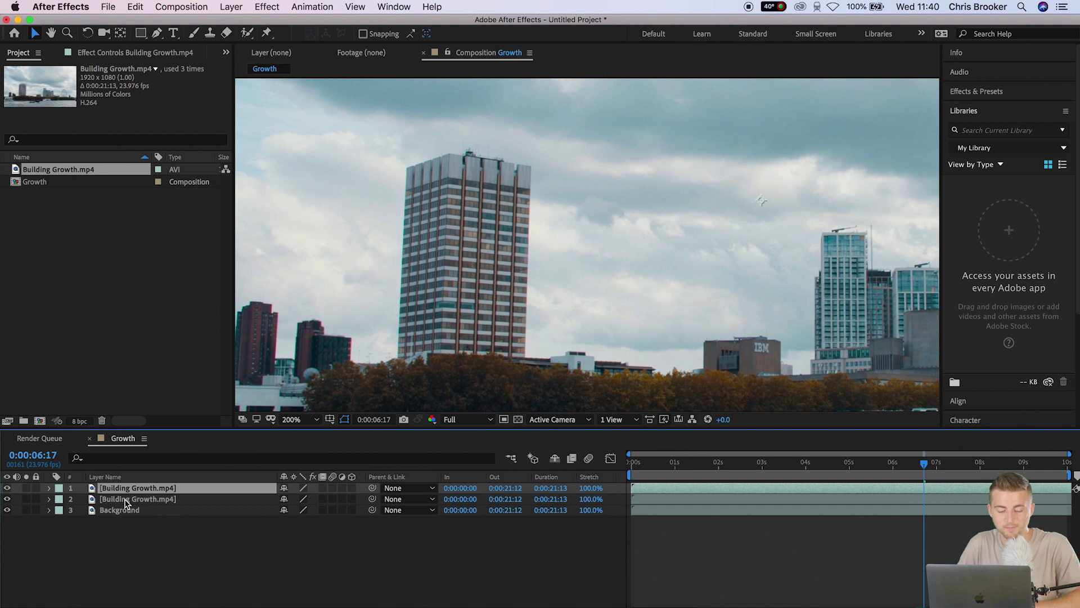
{"action": "right_click", "coordinate": [126, 502]}
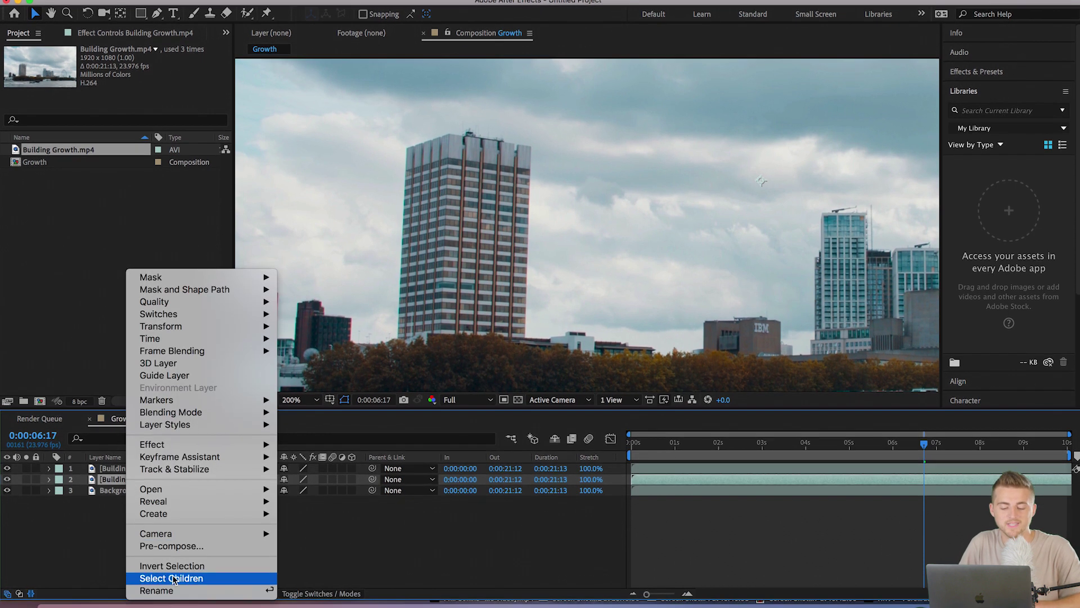
{"action": "left_click", "coordinate": [160, 590]}
{"action": "type", "text": "Clouds"}
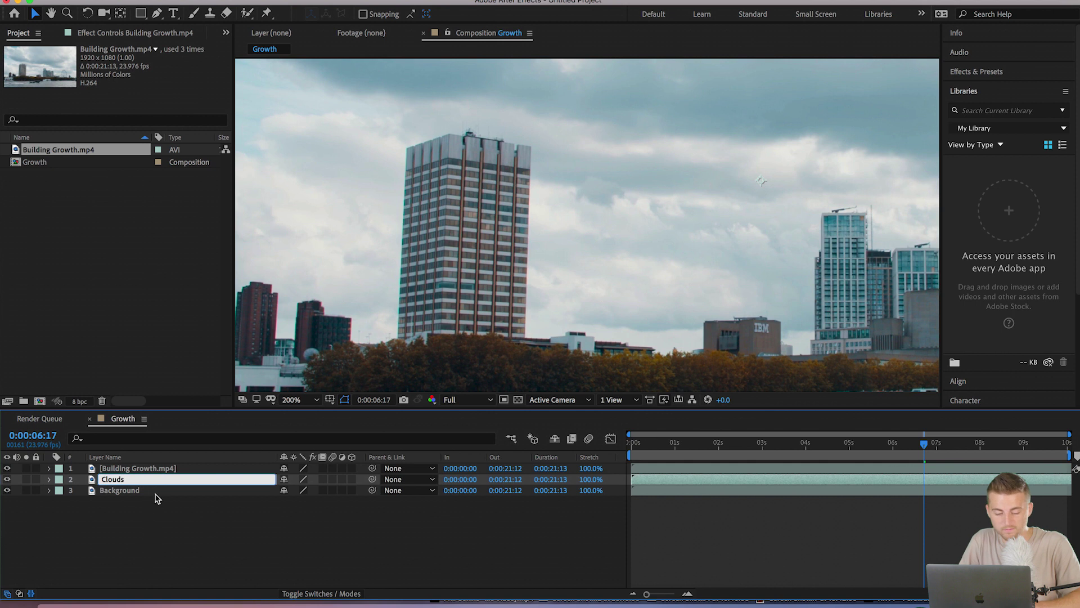
{"action": "left_click", "coordinate": [158, 470]}
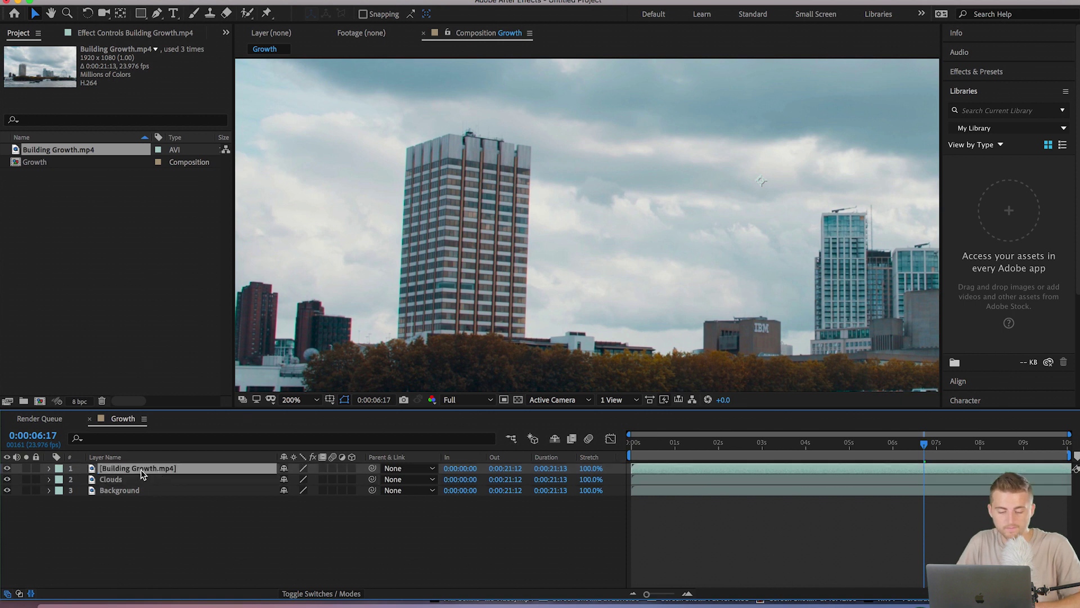
Rename the top layer Building and turn off its visibility.
{"action": "right_click", "coordinate": [140, 469]}
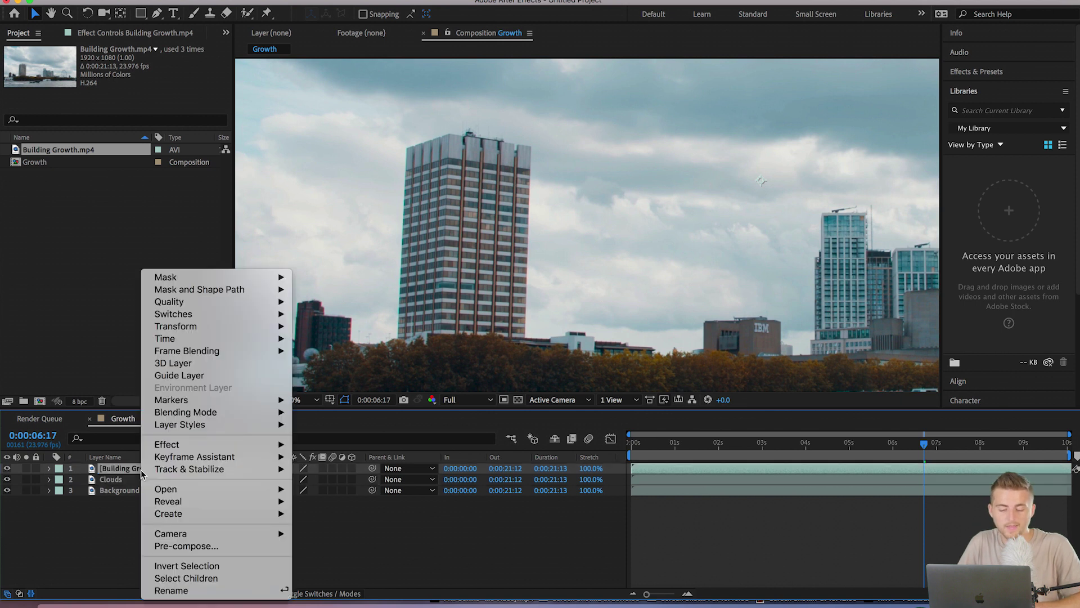
{"action": "left_click", "coordinate": [165, 590]}
{"action": "type", "text": "Building"}
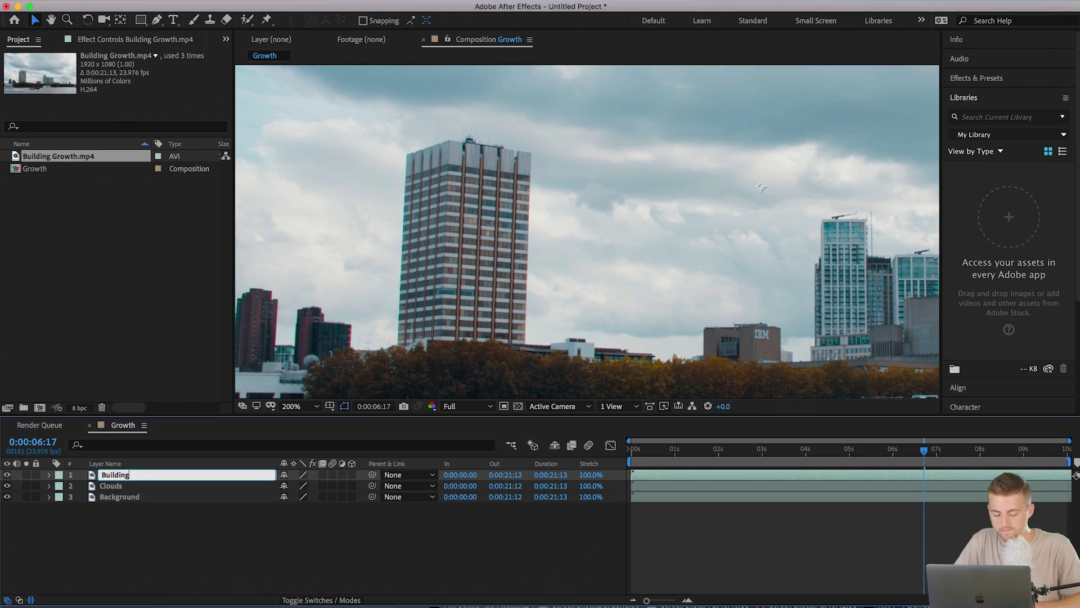
{"action": "left_click", "coordinate": [169, 554]}
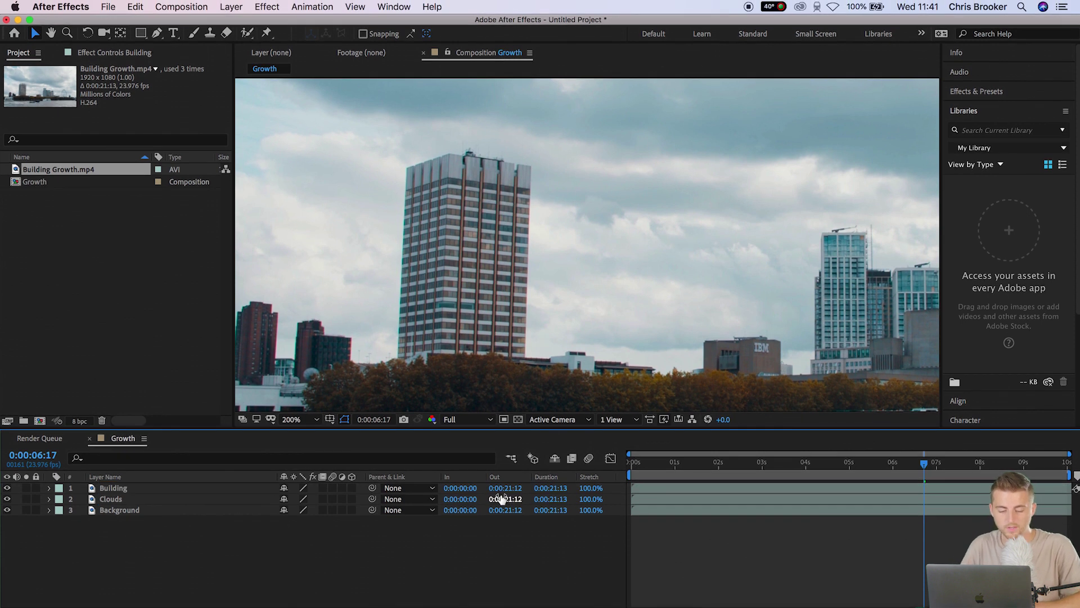
{"action": "left_click", "coordinate": [122, 503]}
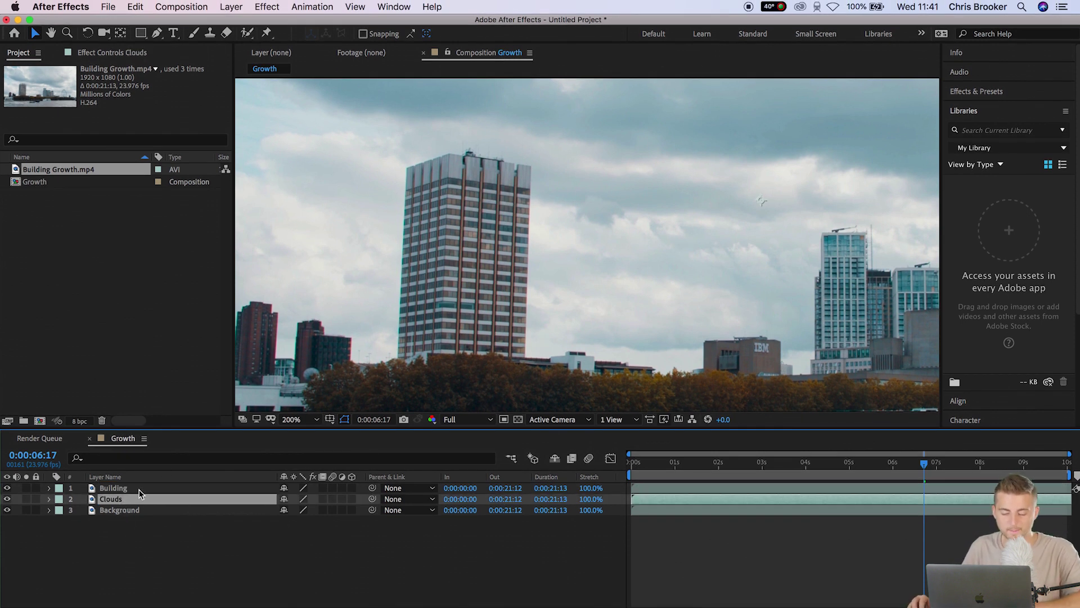
{"action": "left_click", "coordinate": [107, 489]}
{"action": "left_click", "coordinate": [7, 488]}
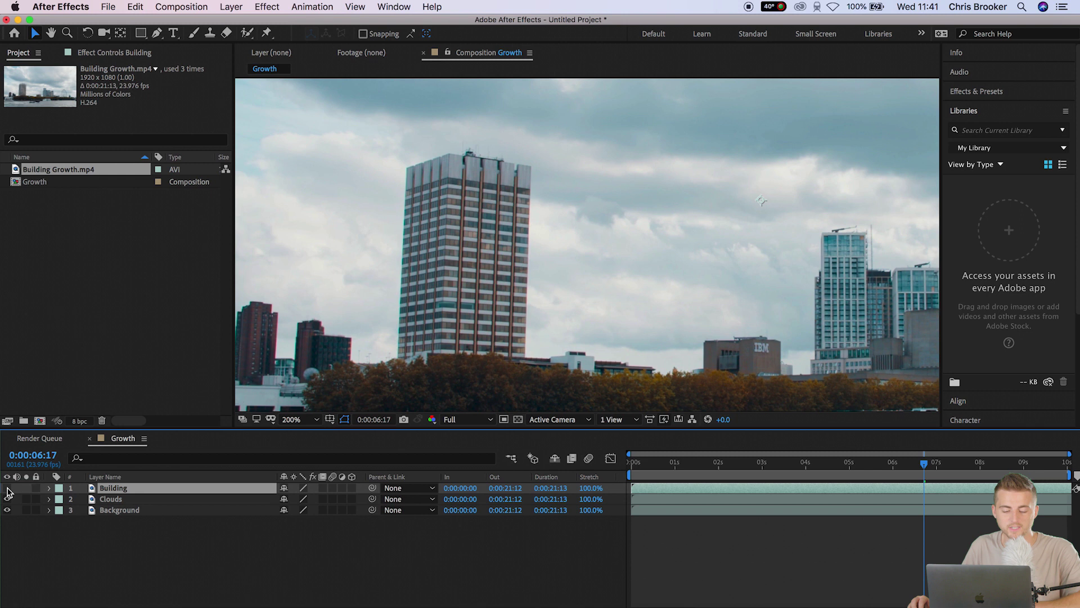
{"action": "left_click", "coordinate": [111, 501]}
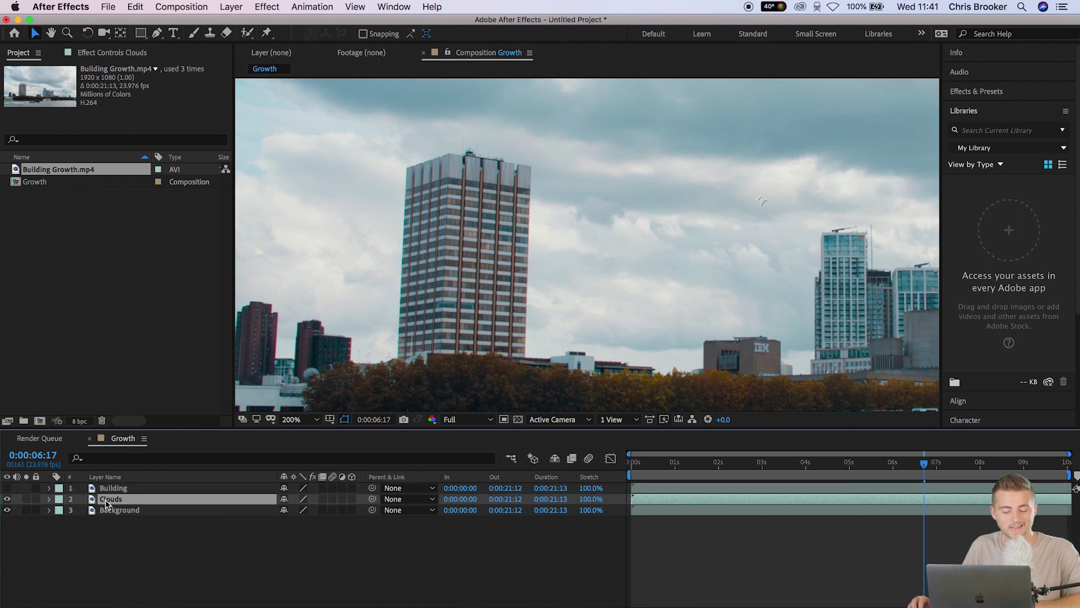
Draw a closed four-sided mask on the Clouds layer with the Pen tool.
{"action": "key", "text": "h"}
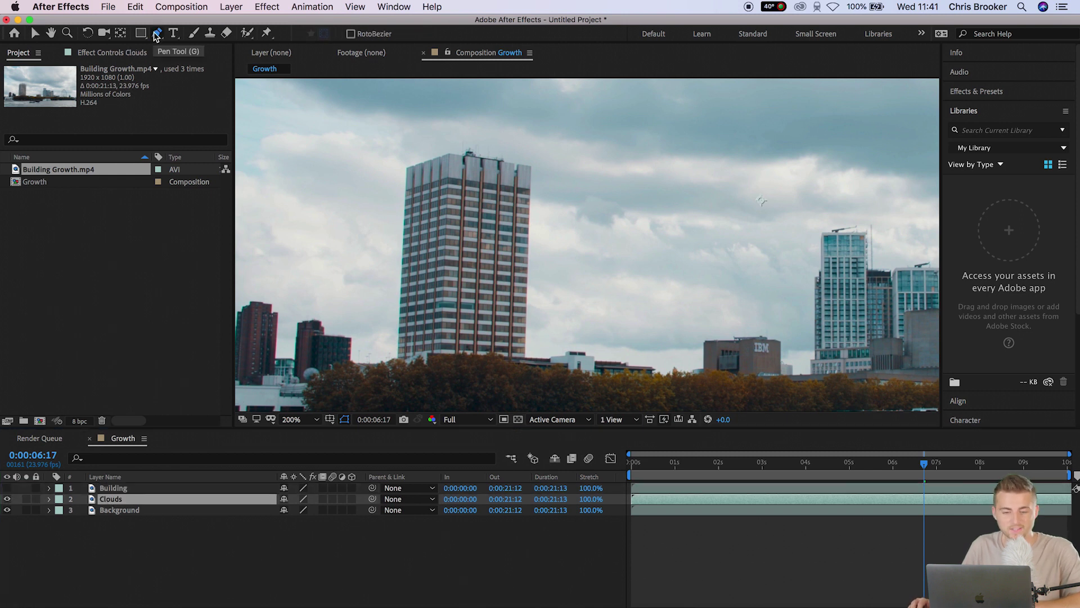
{"action": "left_click", "coordinate": [437, 230]}
{"action": "left_click_drag", "start_coordinate": [437, 230], "coordinate": [653, 260]}
{"action": "key", "text": "g"}
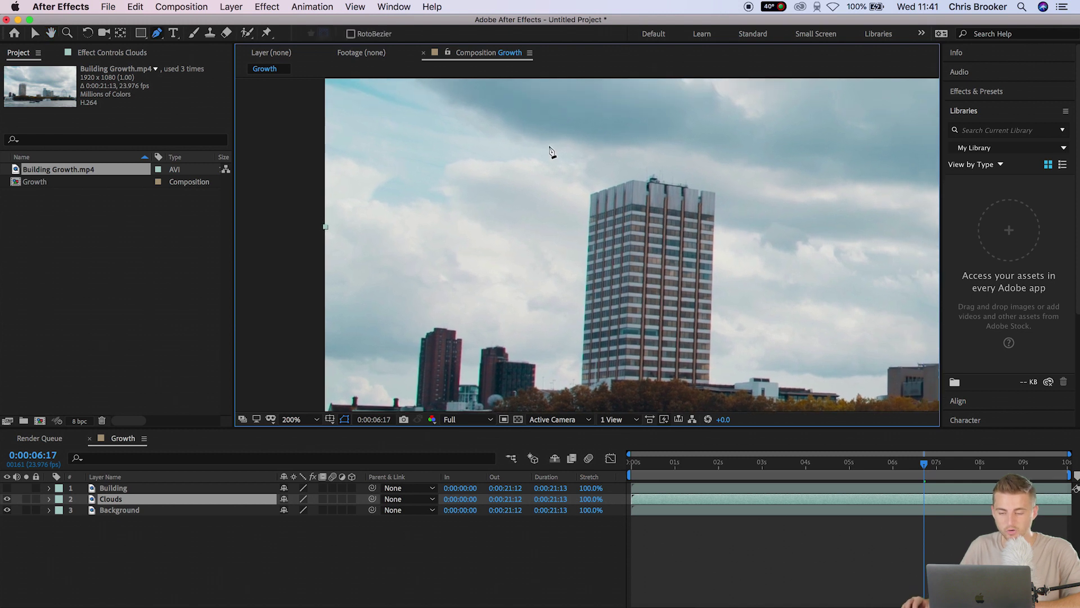
{"action": "scroll", "coordinate": [541, 332], "scroll_direction": "right", "scroll_amount": 3}
{"action": "left_click", "coordinate": [532, 322]}
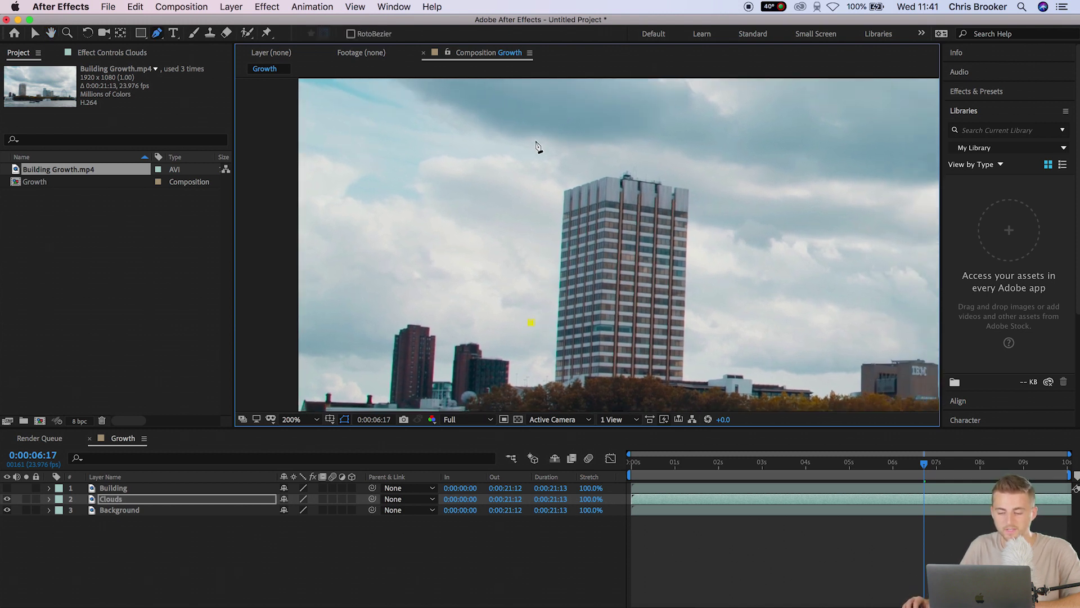
{"action": "left_click", "coordinate": [314, 130]}
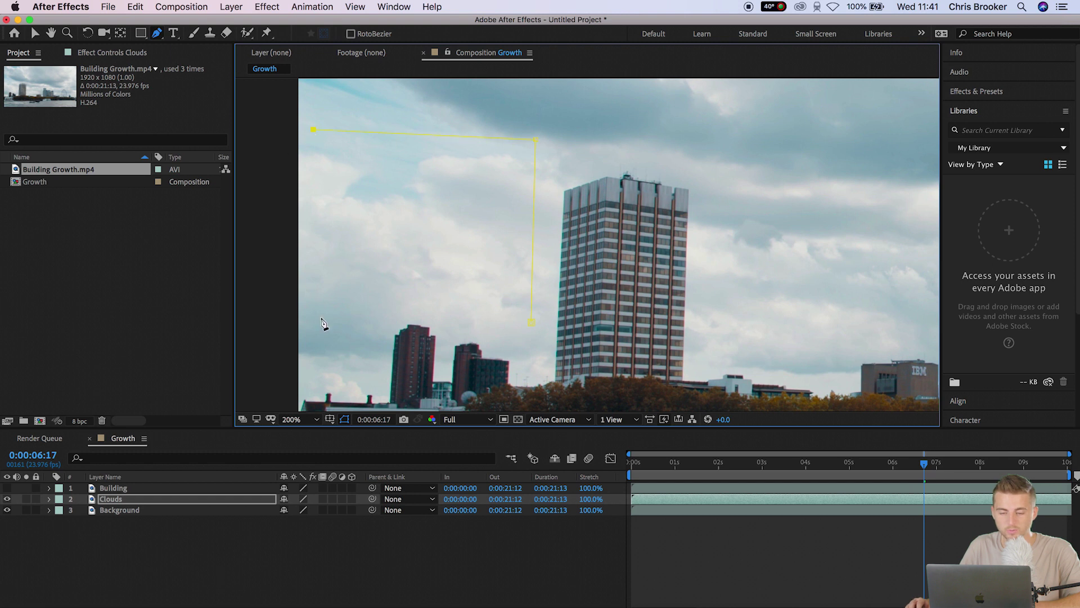
{"action": "left_click", "coordinate": [318, 322]}
Move the clouds mask over the tall building and raise its lower corners slightly.
{"action": "key", "text": "v"}
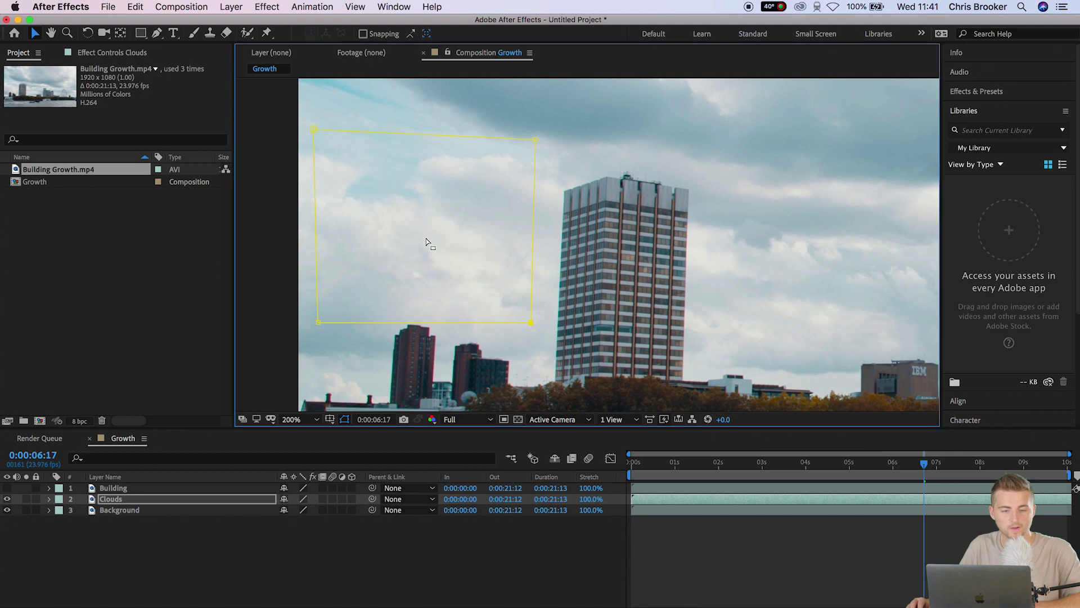
{"action": "left_click_drag", "start_coordinate": [396, 234], "coordinate": [588, 264]}
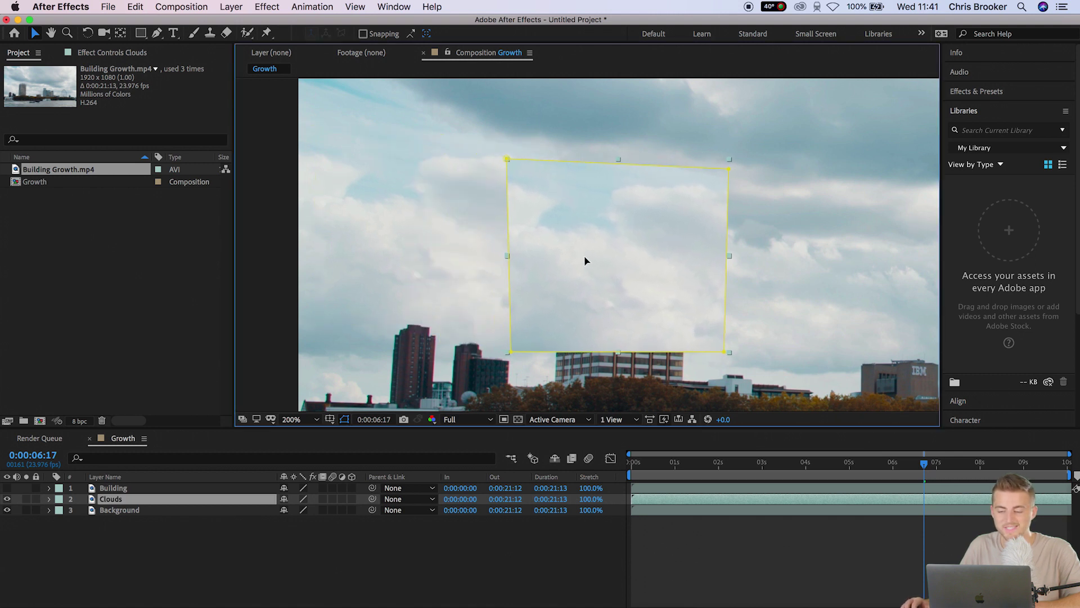
{"action": "left_click_drag", "start_coordinate": [510, 354], "coordinate": [512, 348]}
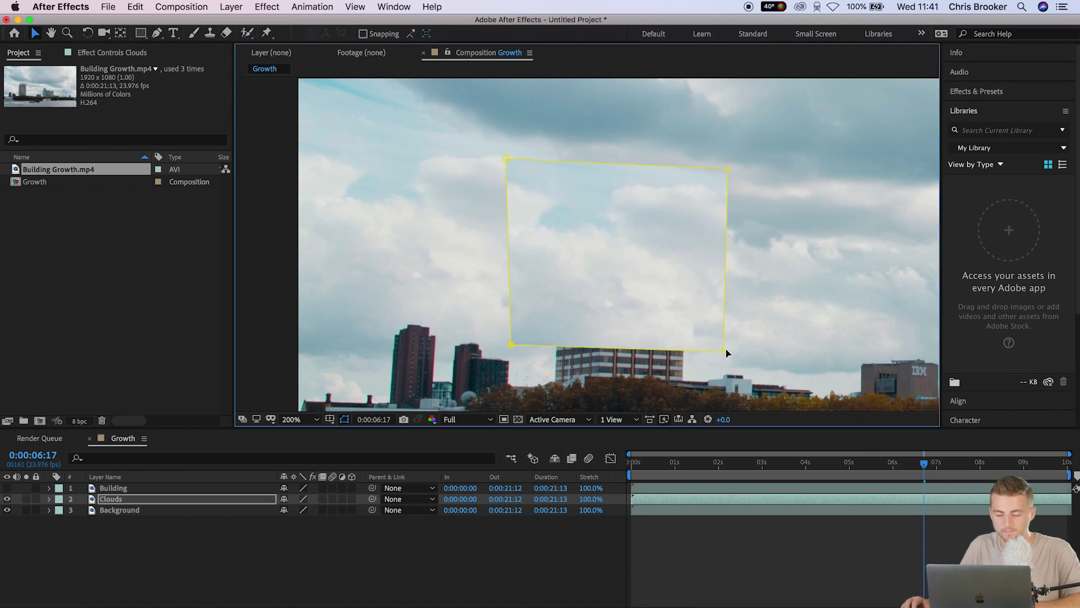
{"action": "left_click_drag", "start_coordinate": [726, 353], "coordinate": [723, 350]}
{"action": "scroll", "coordinate": [719, 353], "scroll_direction": "left", "scroll_amount": 2}
{"action": "left_click", "coordinate": [109, 500]}
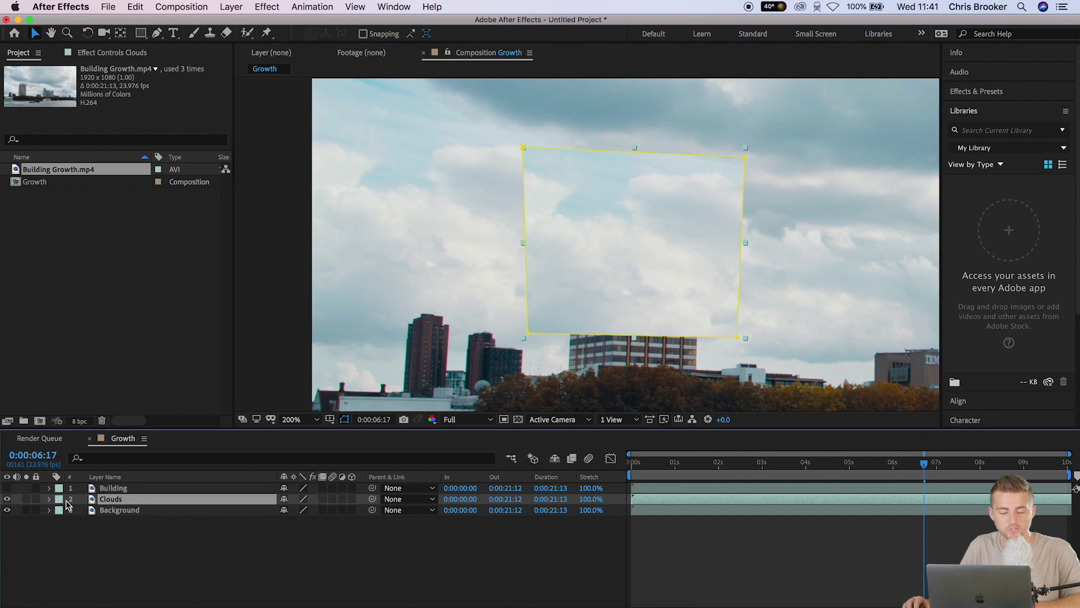
Set the Mask Feather of Mask 1 on the Clouds layer to 40,40 pixels.
{"action": "key", "text": "m"}
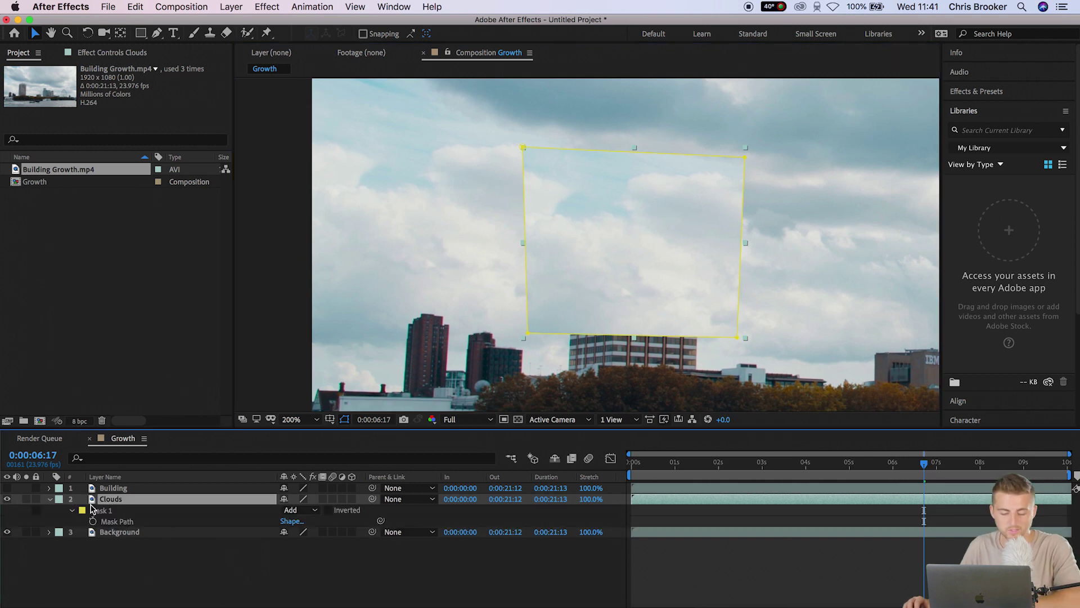
{"action": "left_click", "coordinate": [73, 511]}
{"action": "left_click", "coordinate": [72, 511]}
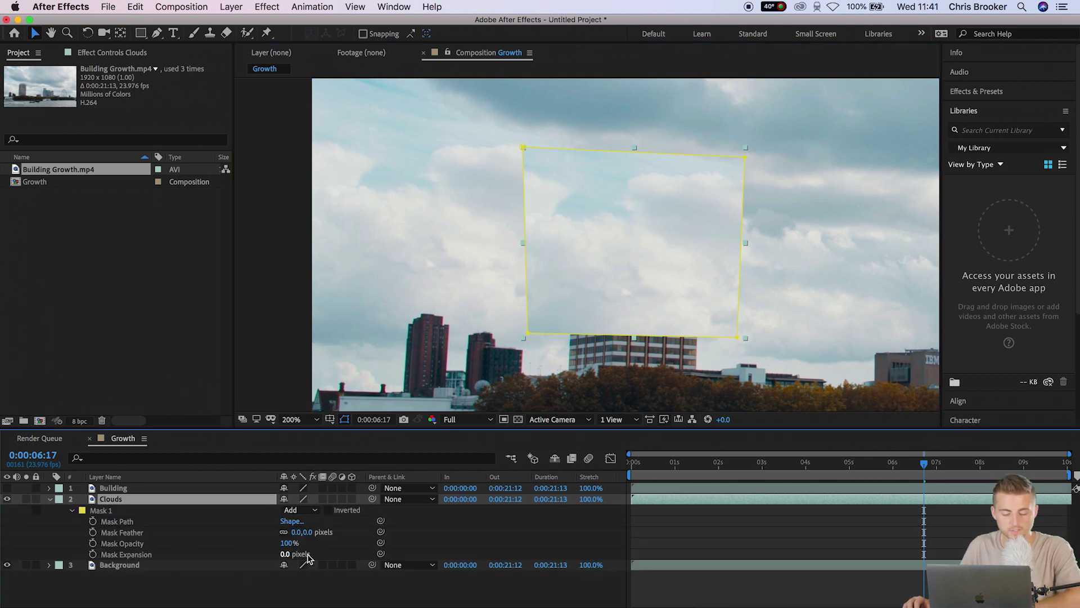
{"action": "left_click_drag", "start_coordinate": [297, 533], "coordinate": [332, 535]}
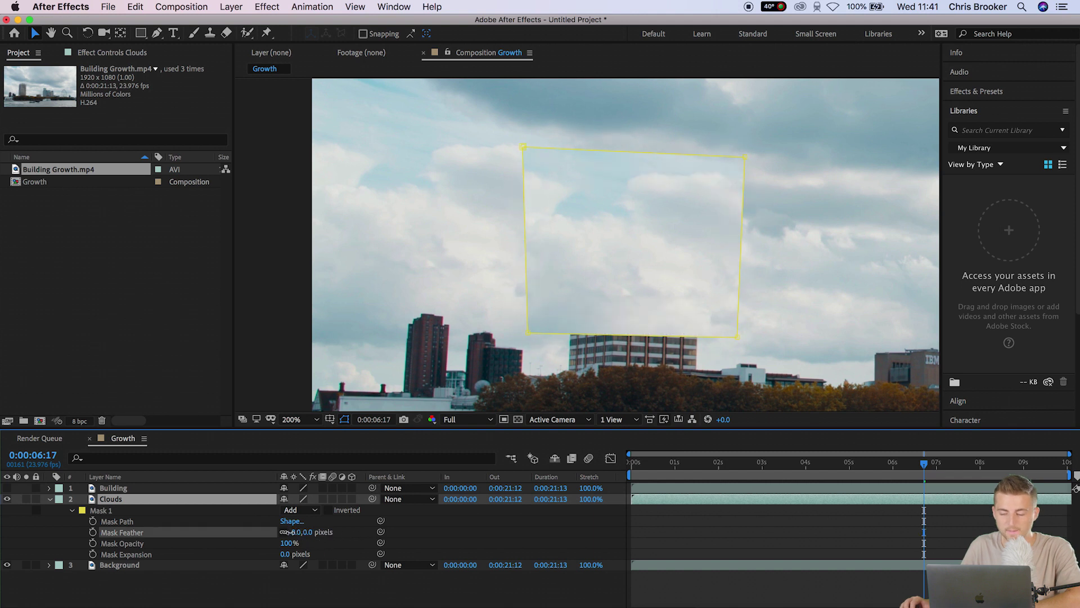
{"action": "left_click_drag", "start_coordinate": [523, 148], "coordinate": [521, 136]}
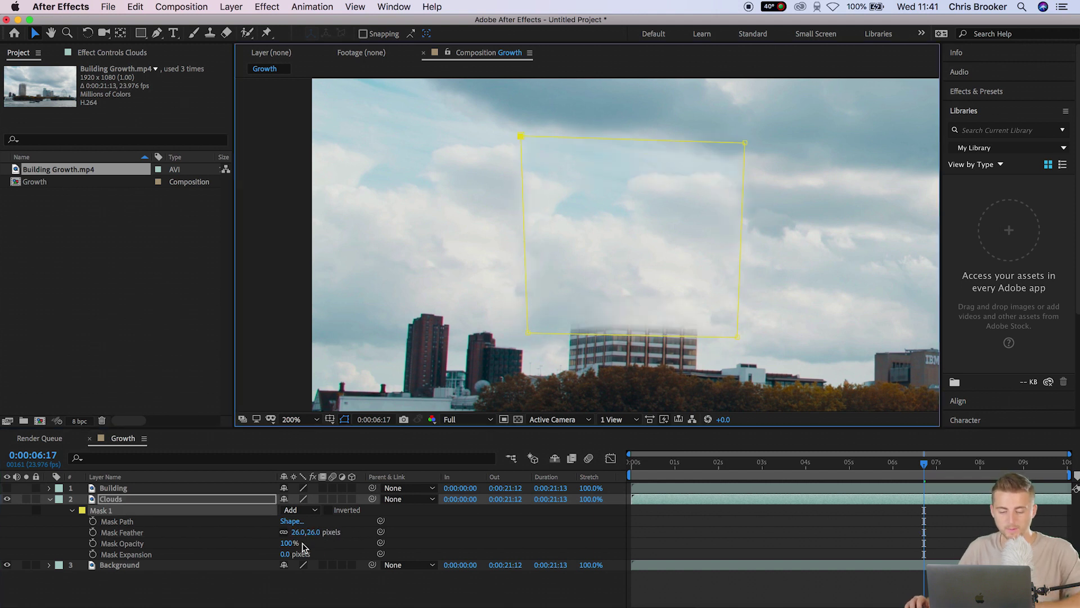
{"action": "left_click_drag", "start_coordinate": [297, 533], "coordinate": [308, 533]}
{"action": "left_click", "coordinate": [721, 549]}
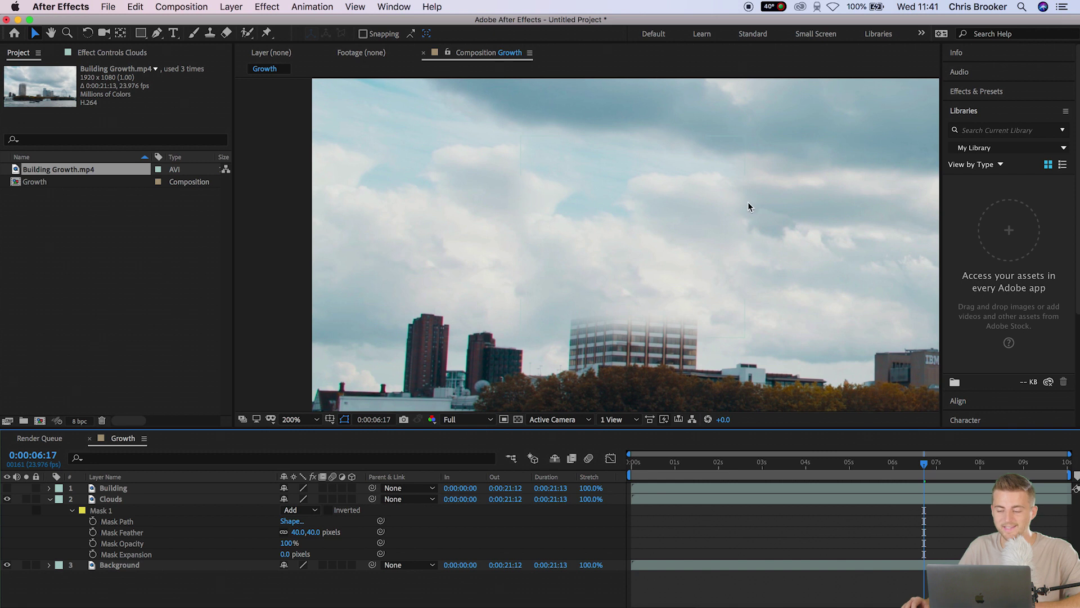
Toggle the Clouds layer off and on to compare, then show the Building layer.
{"action": "left_click", "coordinate": [7, 499]}
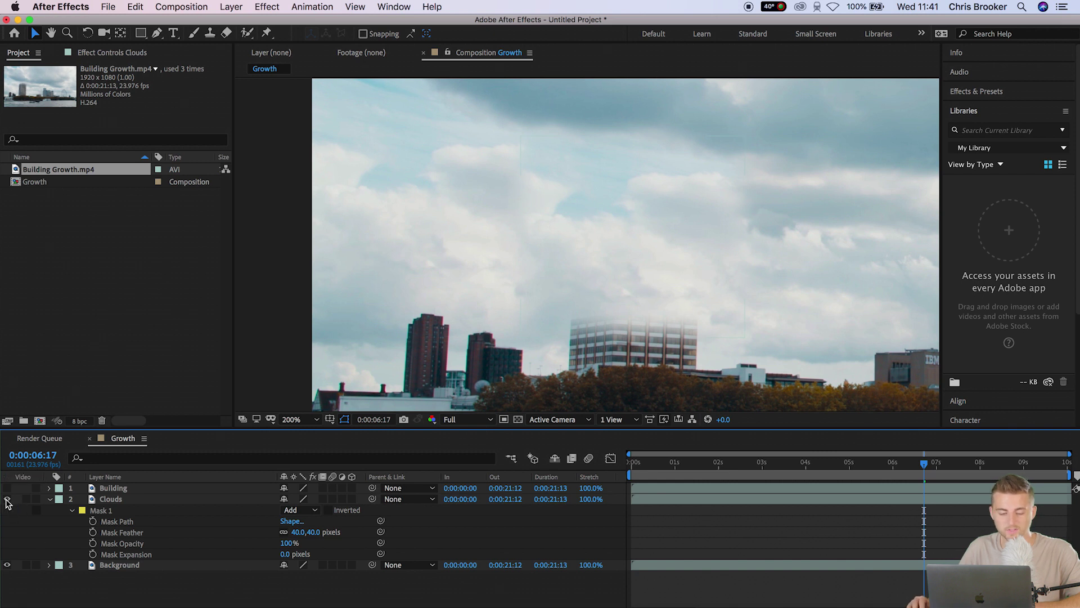
{"action": "left_click", "coordinate": [7, 499]}
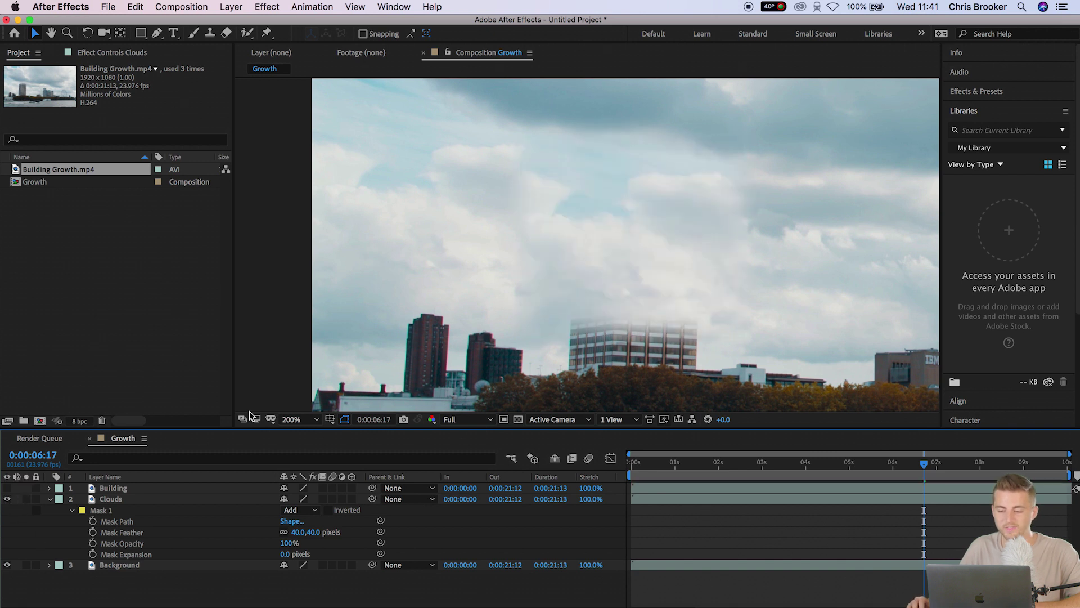
{"action": "scroll", "coordinate": [767, 149], "scroll_direction": "down", "scroll_amount": 3}
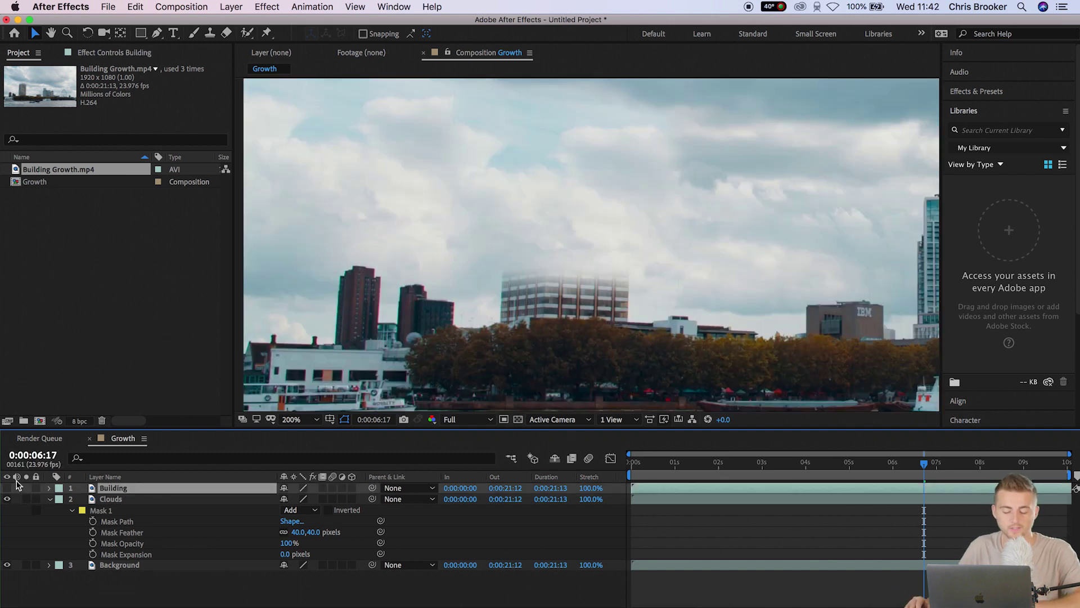
{"action": "left_click", "coordinate": [7, 489]}
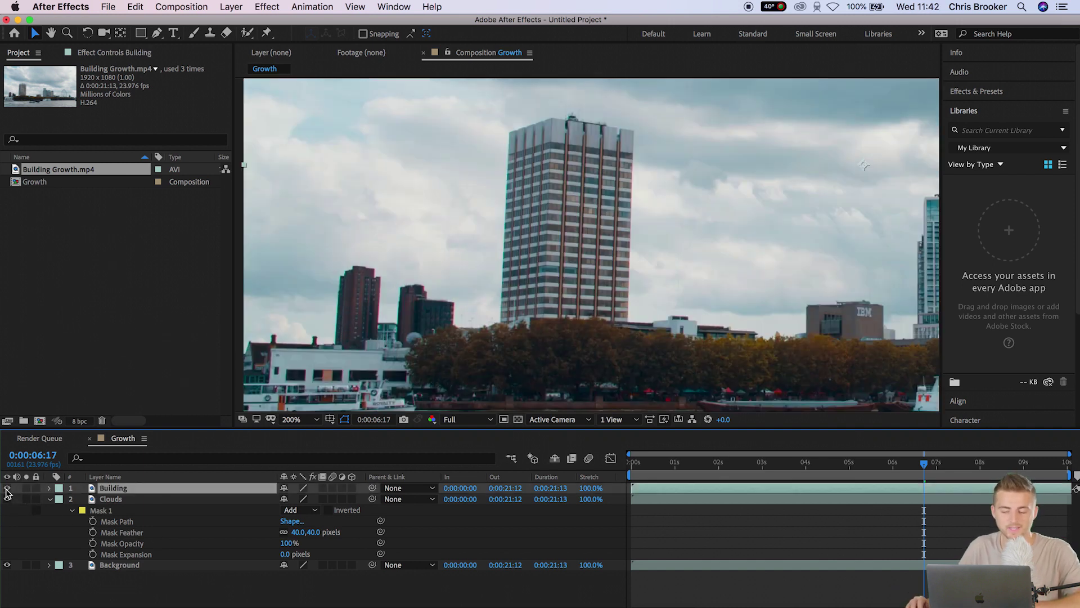
{"action": "scroll", "coordinate": [549, 254], "scroll_direction": "down", "scroll_amount": 5}
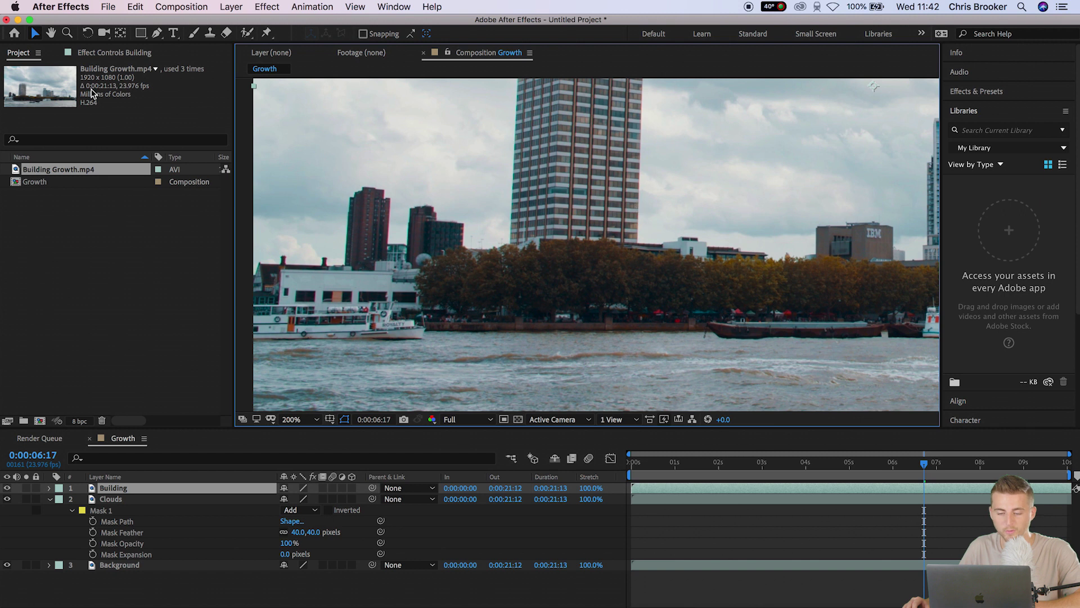
{"action": "left_click", "coordinate": [157, 33]}
Begin a Pen mask on the Building layer, placing points around the tower's right side and top.
{"action": "scroll", "coordinate": [543, 267], "scroll_direction": "down", "scroll_amount": 5}
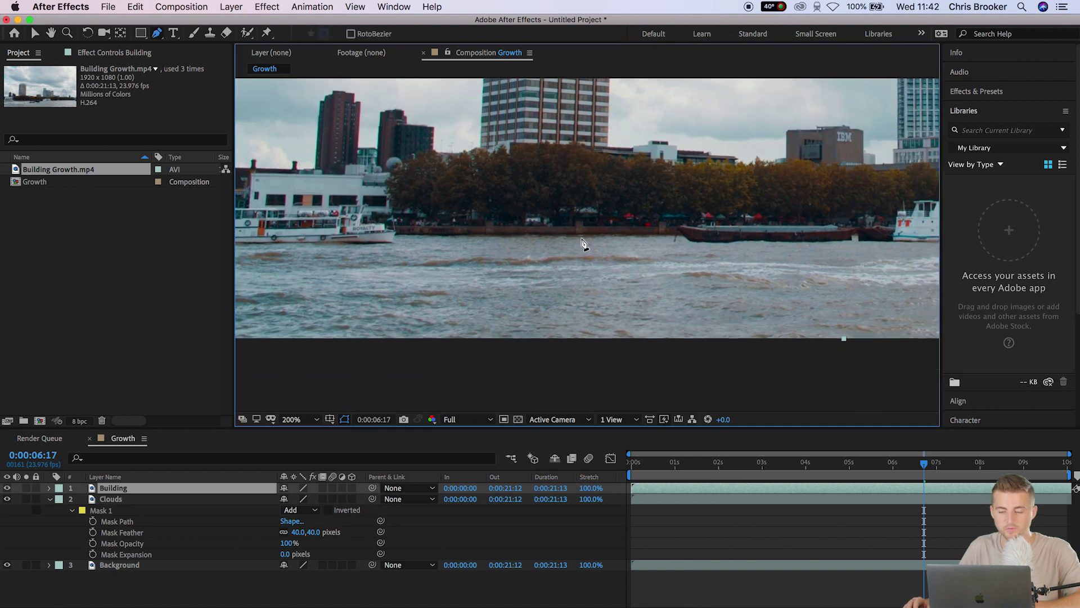
{"action": "scroll", "coordinate": [583, 243], "scroll_direction": "down", "scroll_amount": 3}
{"action": "scroll", "coordinate": [548, 236], "scroll_direction": "up", "scroll_amount": 1}
{"action": "left_click", "coordinate": [373, 235]}
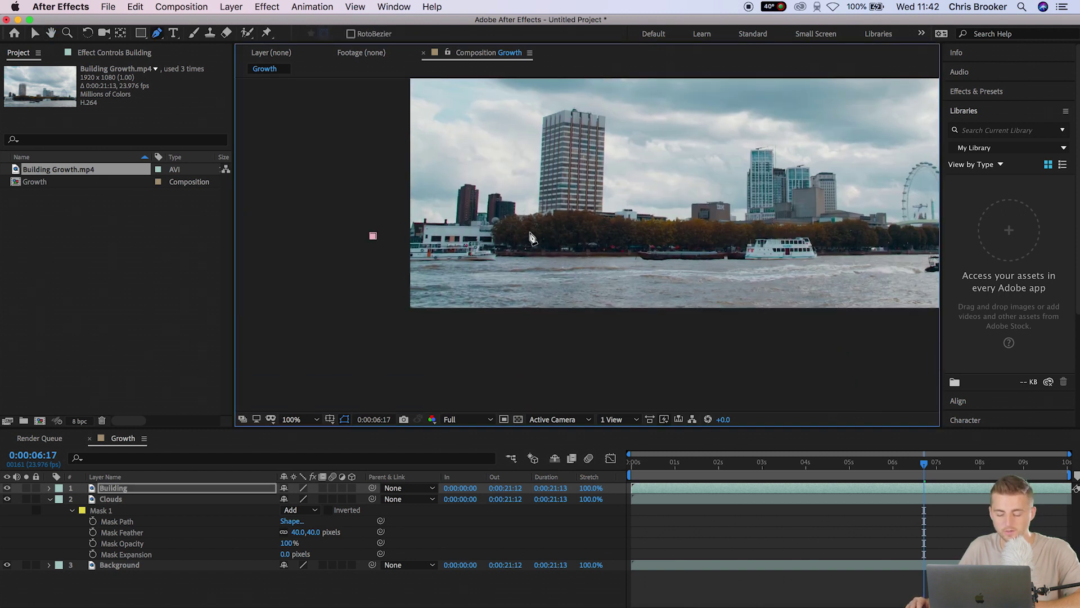
{"action": "left_click", "coordinate": [386, 346]}
{"action": "left_click_drag", "start_coordinate": [657, 329], "coordinate": [454, 295]}
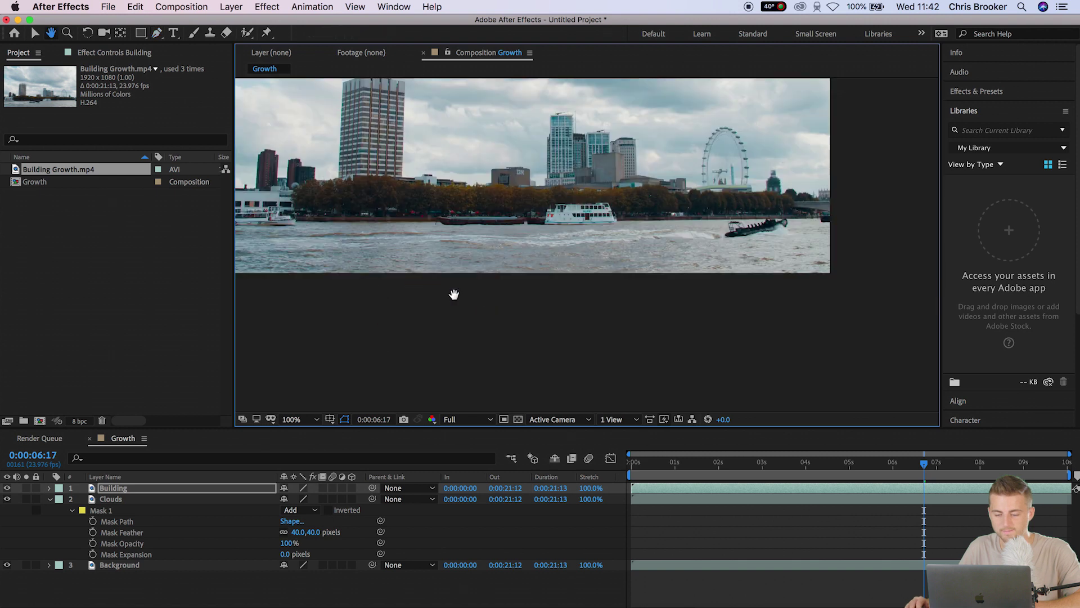
{"action": "left_click", "coordinate": [774, 316]}
{"action": "left_click", "coordinate": [750, 199]}
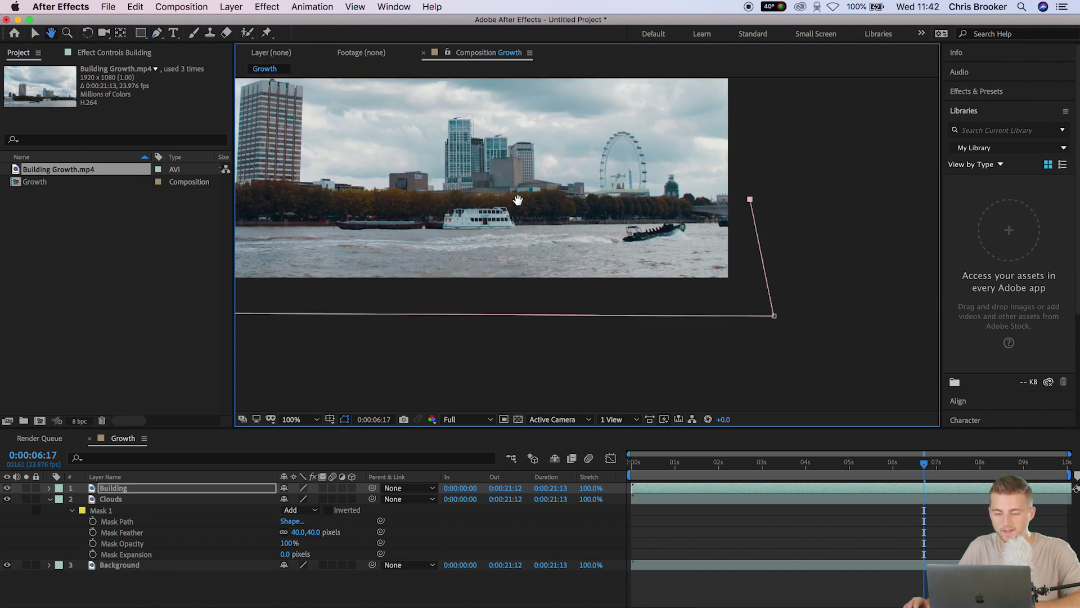
{"action": "left_click_drag", "start_coordinate": [518, 201], "coordinate": [675, 250]}
{"action": "left_click", "coordinate": [567, 249]}
{"action": "scroll", "coordinate": [573, 234], "scroll_direction": "up", "scroll_amount": 1}
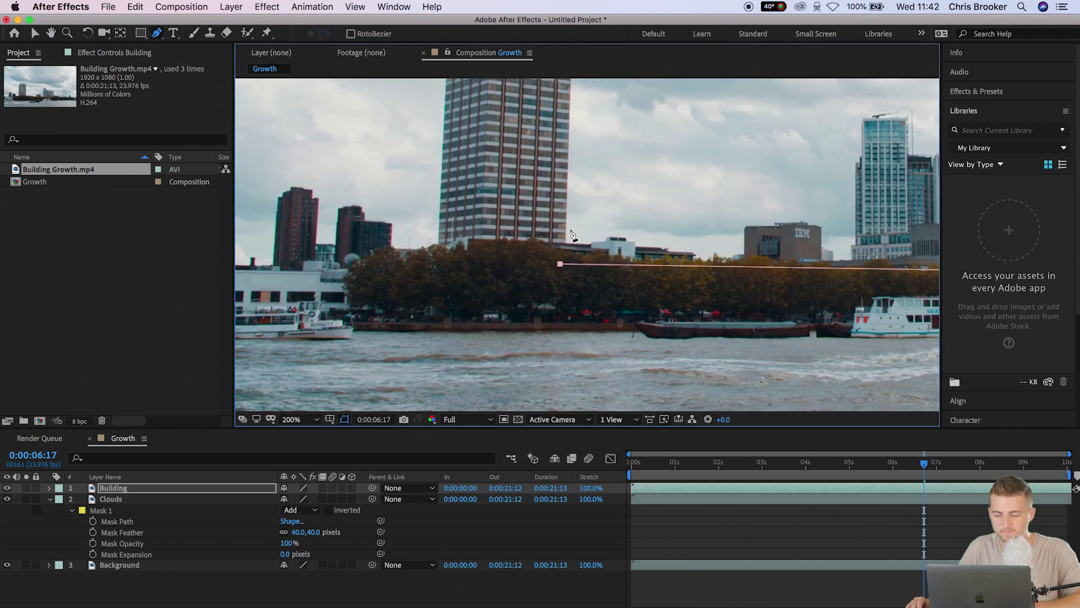
{"action": "scroll", "coordinate": [572, 234], "scroll_direction": "up", "scroll_amount": 2}
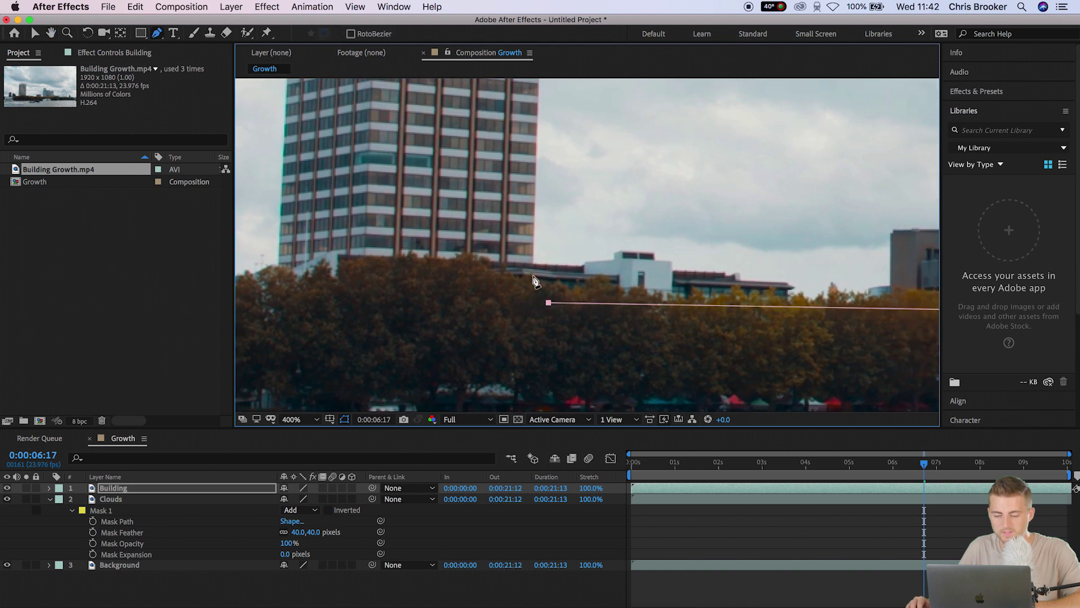
{"action": "left_click", "coordinate": [534, 263]}
{"action": "left_click_drag", "start_coordinate": [535, 263], "coordinate": [552, 312]}
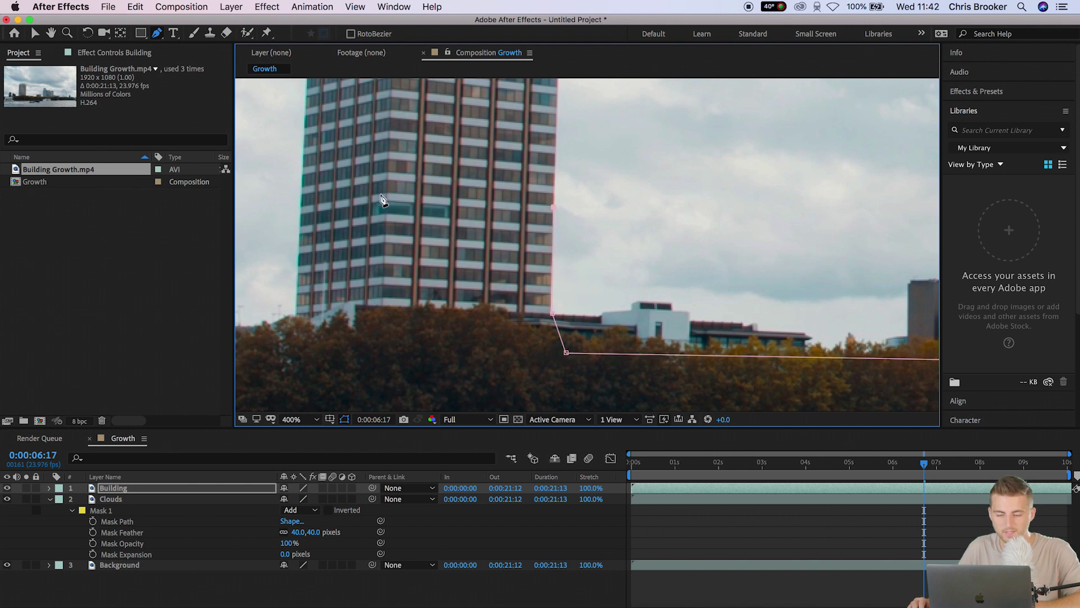
{"action": "left_click", "coordinate": [386, 192]}
{"action": "left_click", "coordinate": [299, 205]}
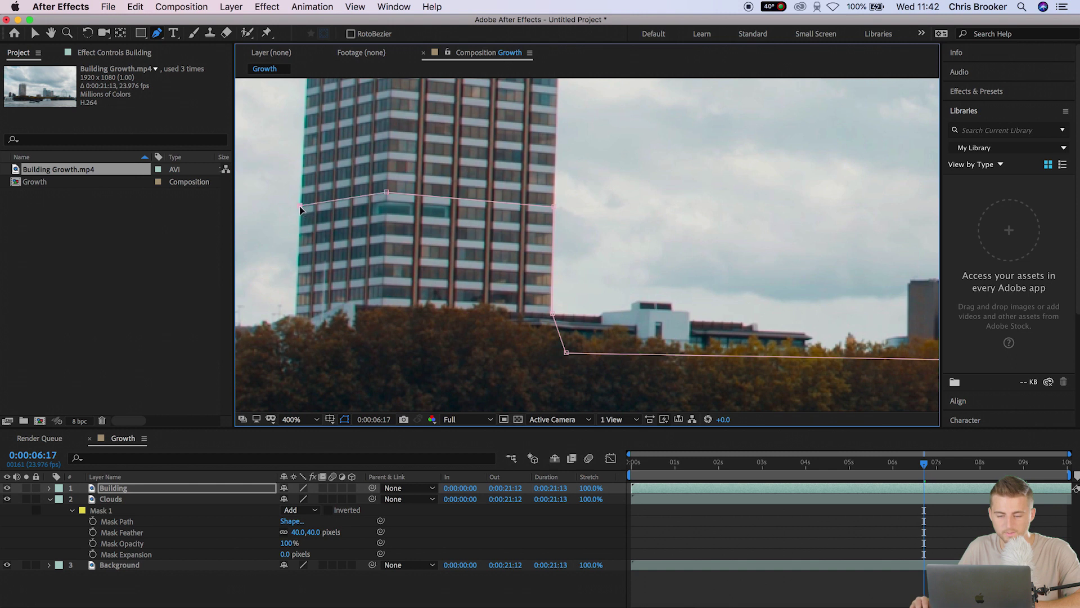
Continue the Building mask along the riverside rooftops and close it at its first point.
{"action": "key", "text": "space"}
{"action": "left_click_drag", "start_coordinate": [320, 362], "coordinate": [768, 241]}
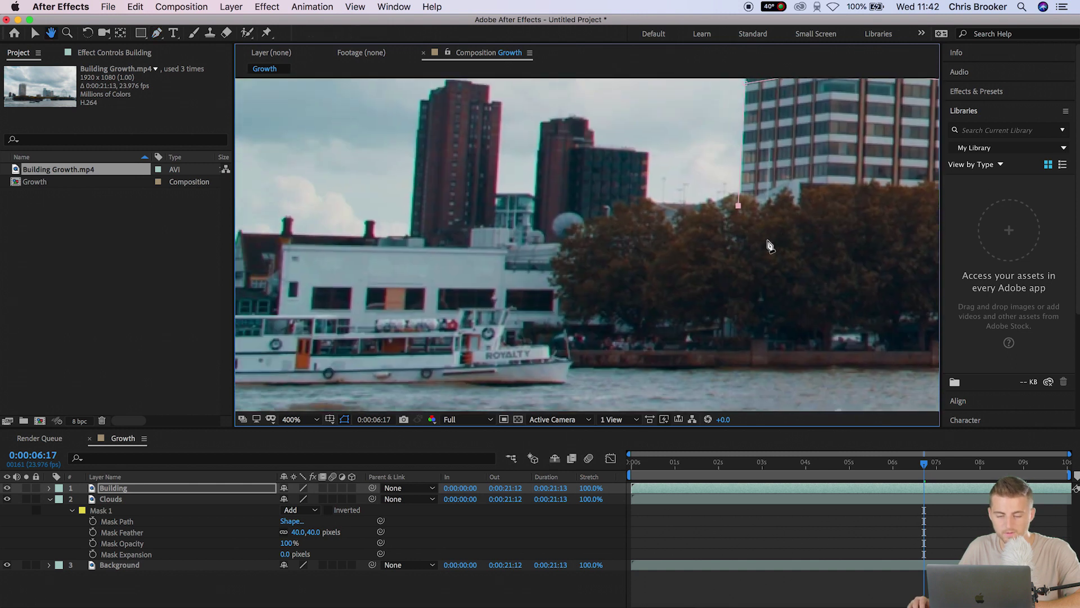
{"action": "left_click", "coordinate": [743, 204]}
{"action": "left_click", "coordinate": [661, 238]}
{"action": "left_click", "coordinate": [508, 260]}
{"action": "key", "text": "space"}
{"action": "left_click_drag", "start_coordinate": [420, 266], "coordinate": [789, 250]}
{"action": "left_click", "coordinate": [658, 263]}
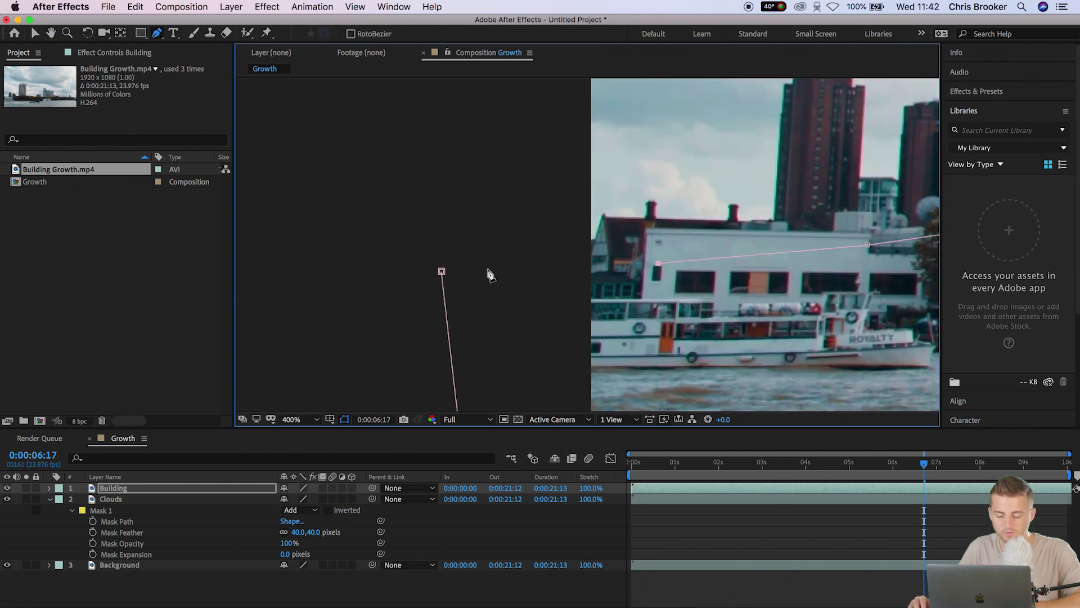
{"action": "left_click", "coordinate": [495, 275]}
{"action": "left_click", "coordinate": [442, 272]}
Solo the Building layer and center the masked building to check the shortened tower.
{"action": "scroll", "coordinate": [495, 276], "scroll_direction": "down", "scroll_amount": 6}
{"action": "scroll", "coordinate": [496, 276], "scroll_direction": "up", "scroll_amount": 6}
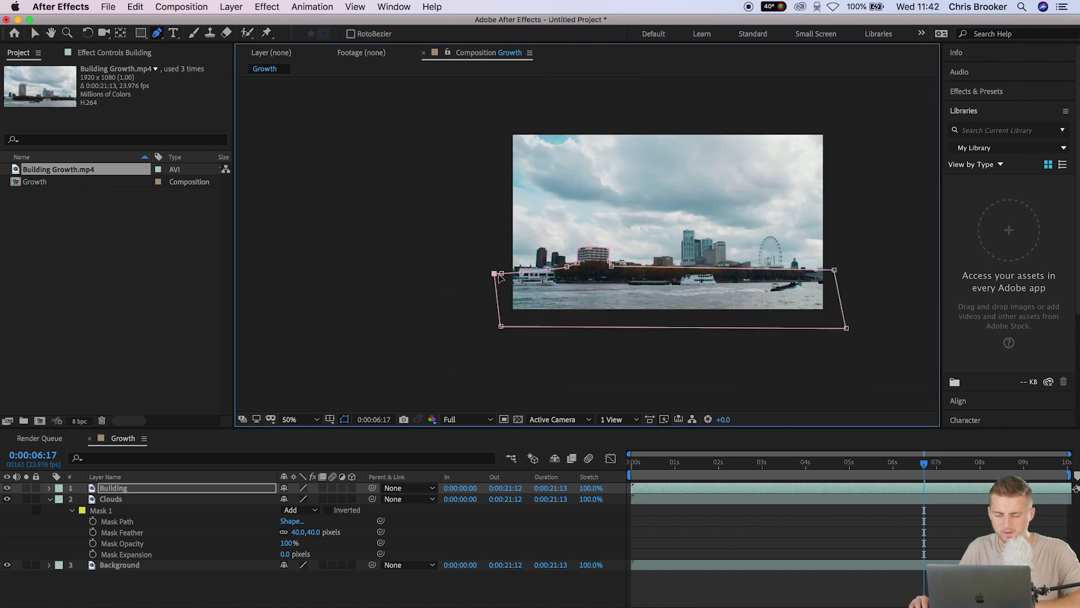
{"action": "scroll", "coordinate": [501, 277], "scroll_direction": "down", "scroll_amount": 2}
{"action": "key", "text": "space"}
{"action": "left_click_drag", "start_coordinate": [503, 277], "coordinate": [356, 246]}
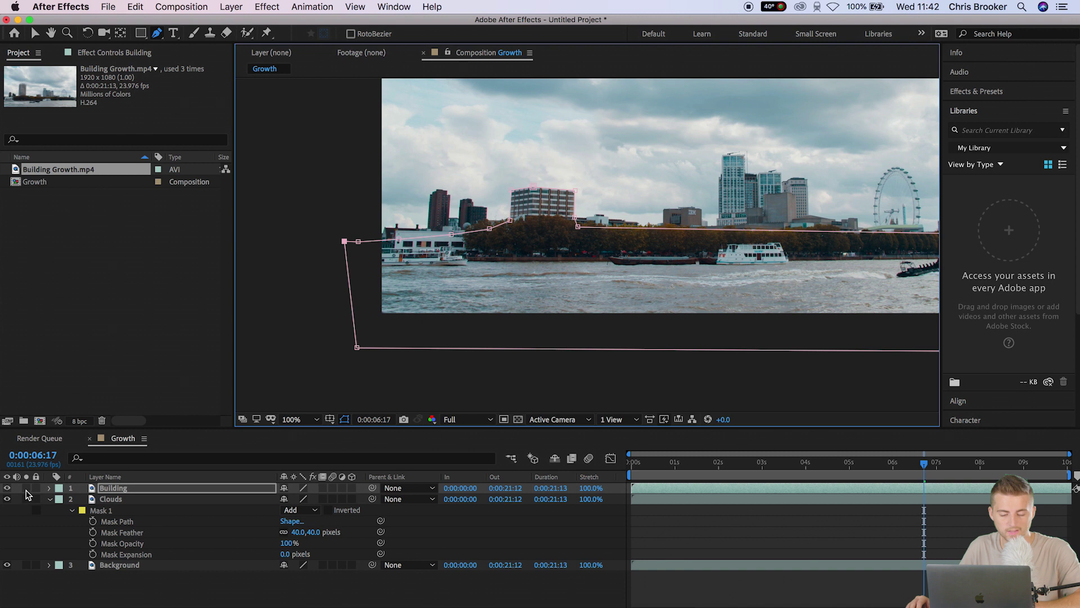
{"action": "left_click", "coordinate": [26, 488]}
{"action": "key", "text": "space"}
{"action": "left_click_drag", "start_coordinate": [586, 222], "coordinate": [501, 250]}
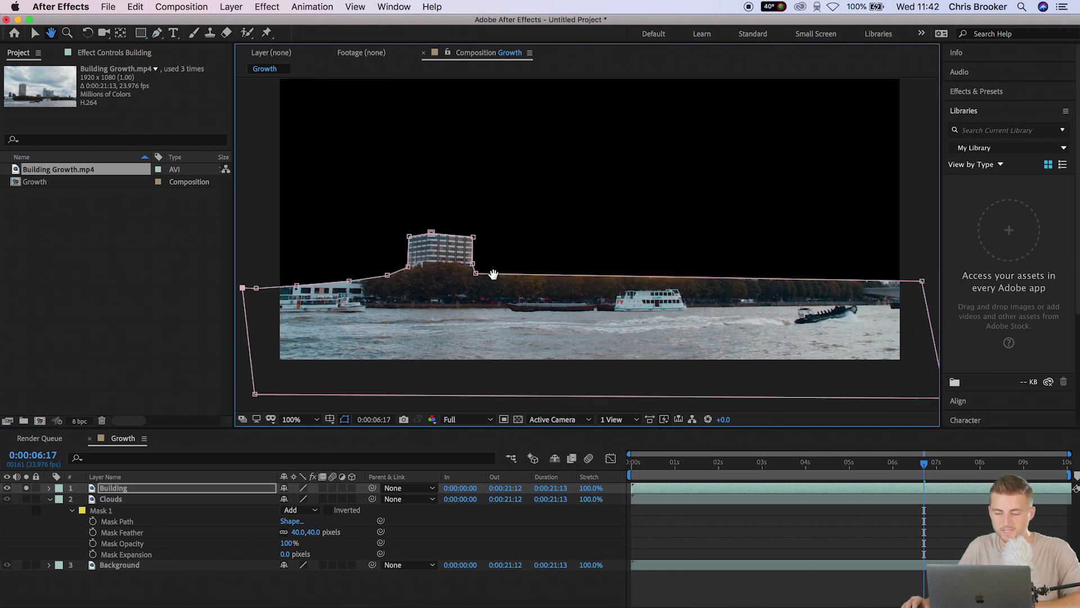
{"action": "left_click_drag", "start_coordinate": [493, 275], "coordinate": [501, 308]}
{"action": "key", "text": "g"}
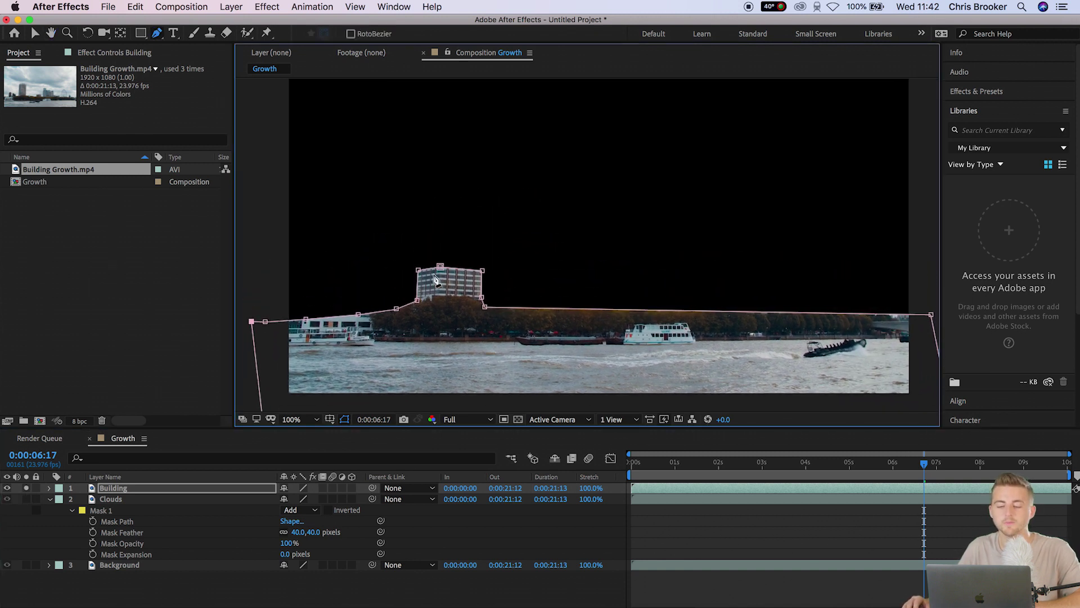
Solo the Clouds and Background layers in turn, ending with solo off on the full composite.
{"action": "left_click", "coordinate": [26, 488]}
{"action": "left_click", "coordinate": [27, 488]}
{"action": "left_click", "coordinate": [26, 488]}
{"action": "left_click", "coordinate": [26, 499]}
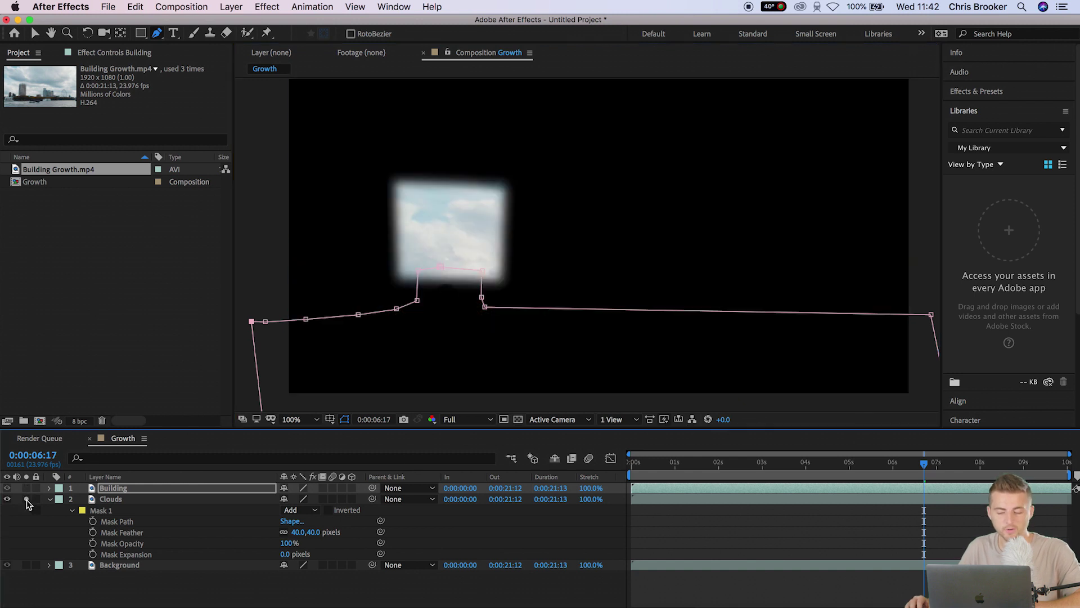
{"action": "left_click", "coordinate": [26, 499]}
{"action": "left_click", "coordinate": [27, 565]}
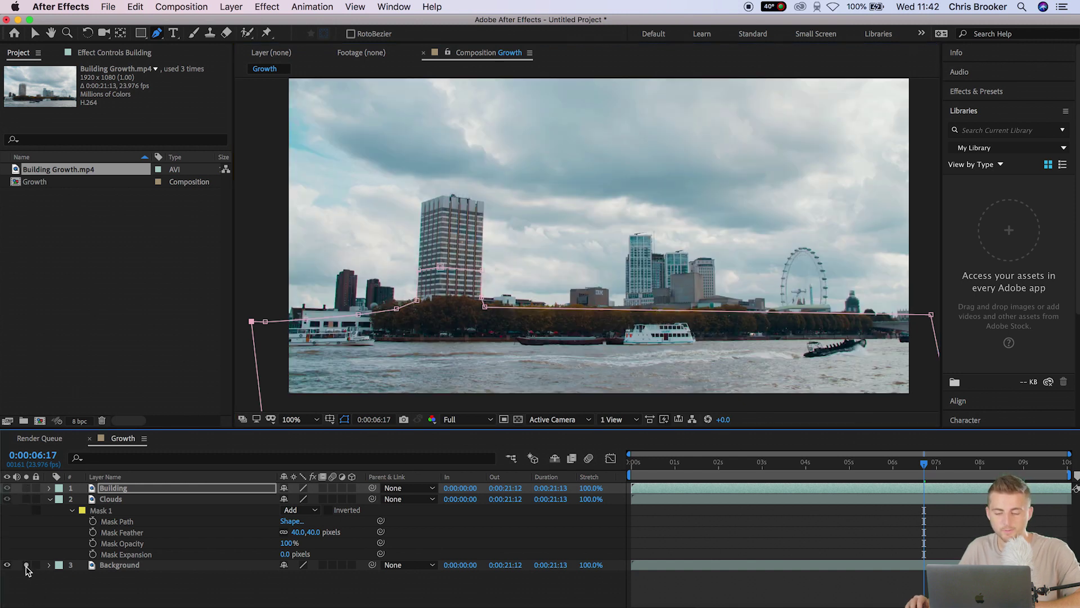
{"action": "left_click", "coordinate": [26, 565]}
Duplicate the Background layer and drag the Background 2 copy to the top of the stack.
{"action": "left_click", "coordinate": [116, 566]}
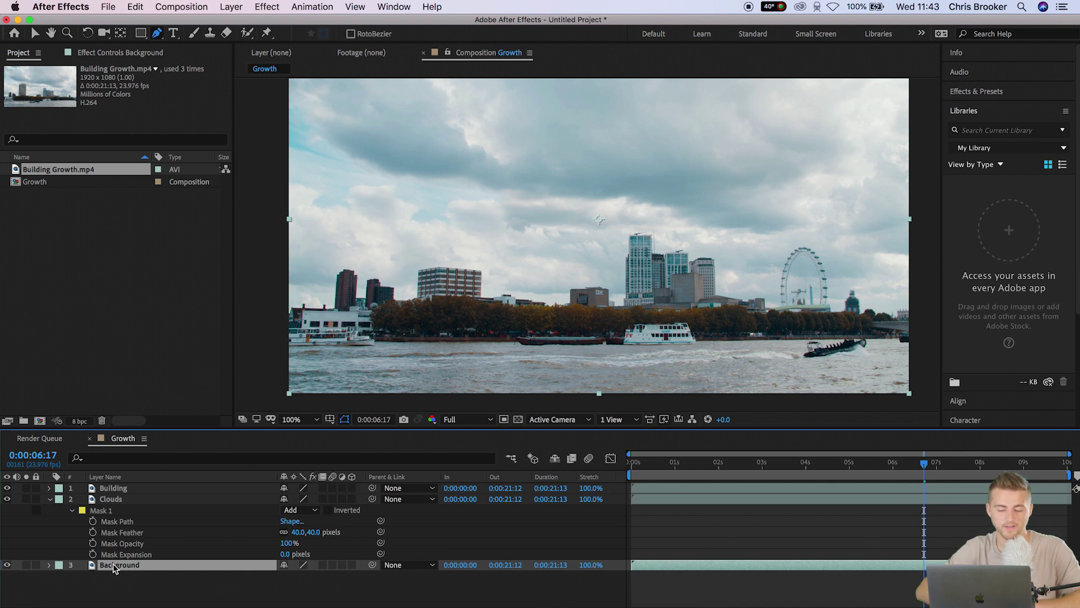
{"action": "left_click", "coordinate": [115, 581]}
{"action": "left_click", "coordinate": [120, 566]}
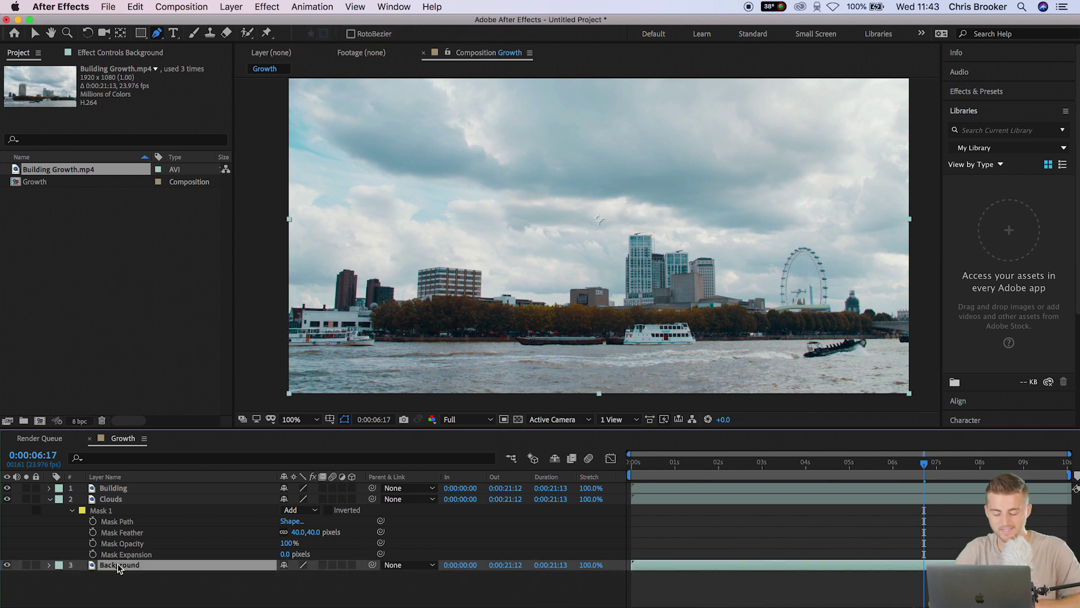
{"action": "key", "text": "super+d"}
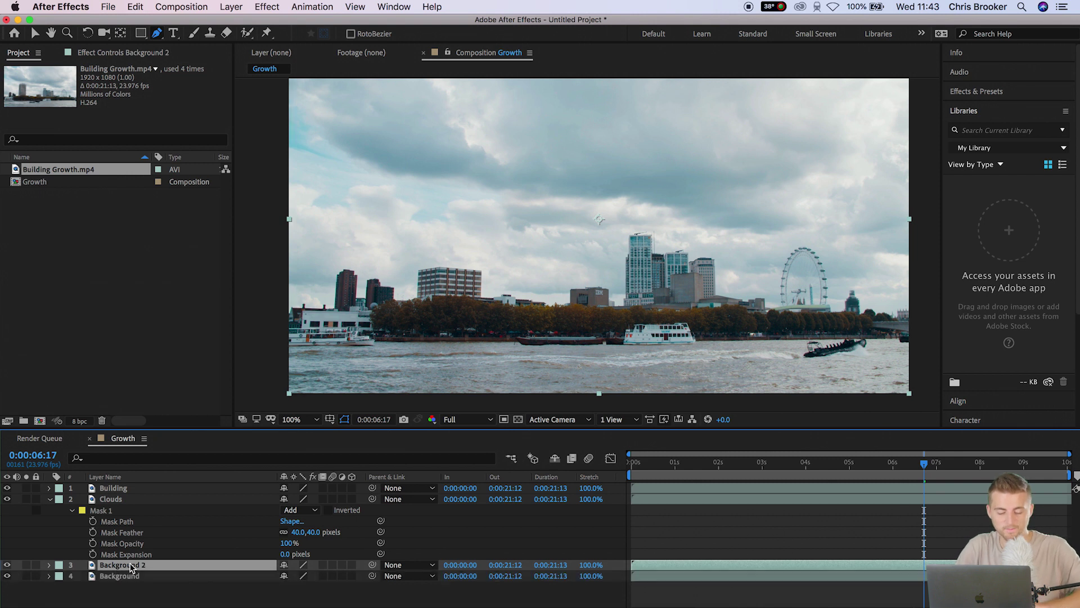
{"action": "left_click_drag", "start_coordinate": [130, 566], "coordinate": [145, 491]}
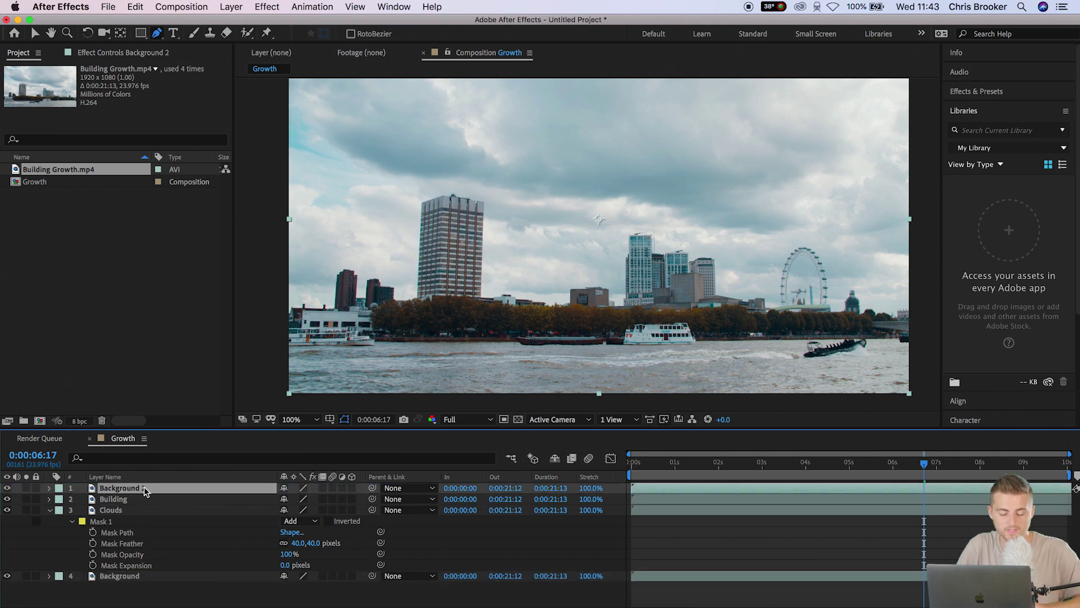
Rename the top layer to Building Growth.
{"action": "right_click", "coordinate": [135, 493]}
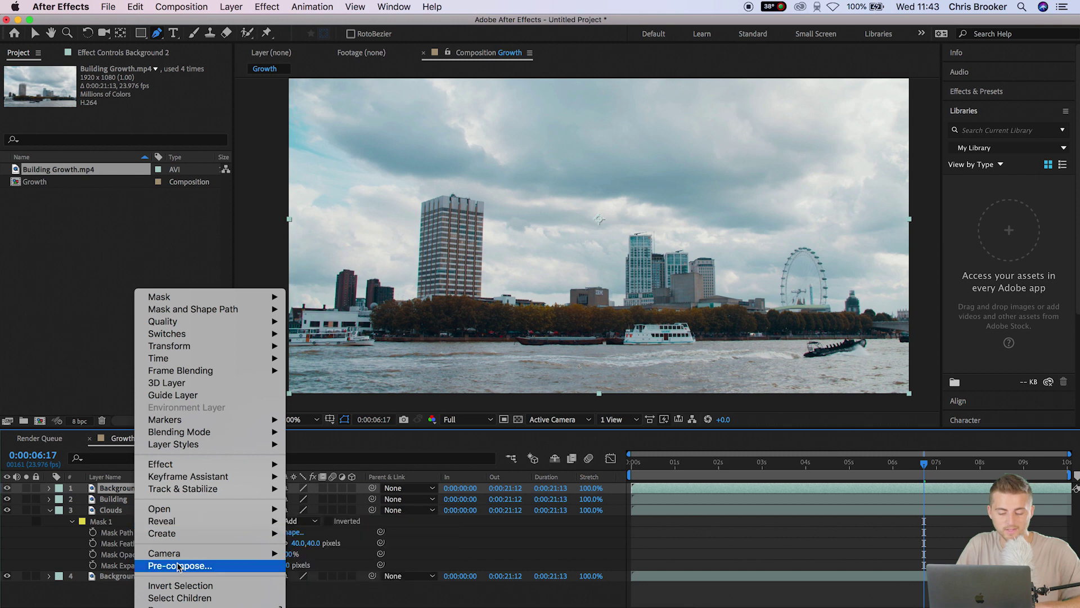
{"action": "mouse_move", "coordinate": [182, 535]}
{"action": "left_click", "coordinate": [169, 600]}
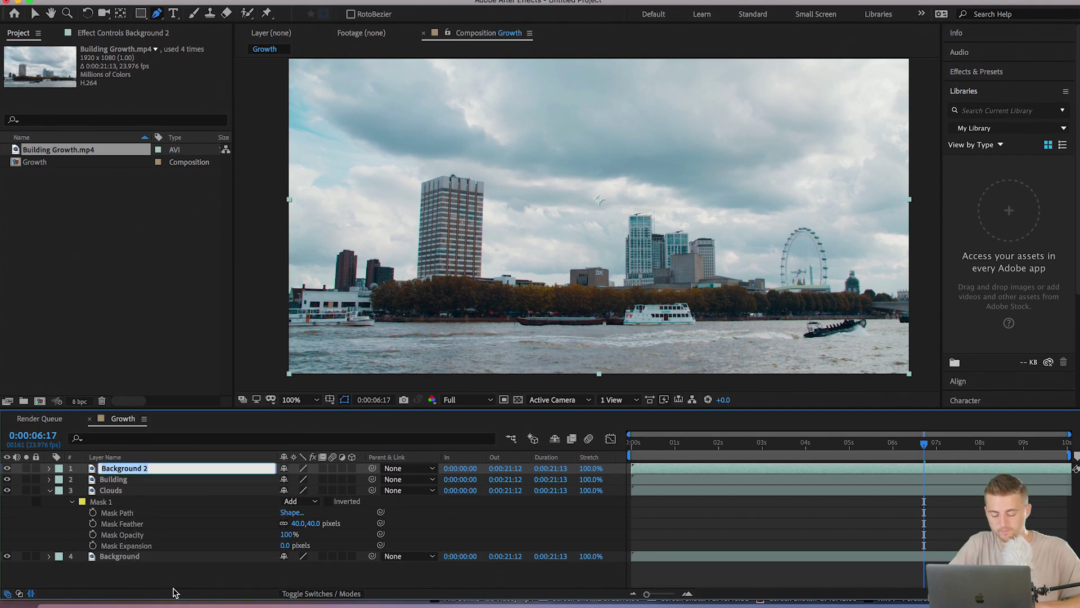
{"action": "type", "text": "Building Grow"}
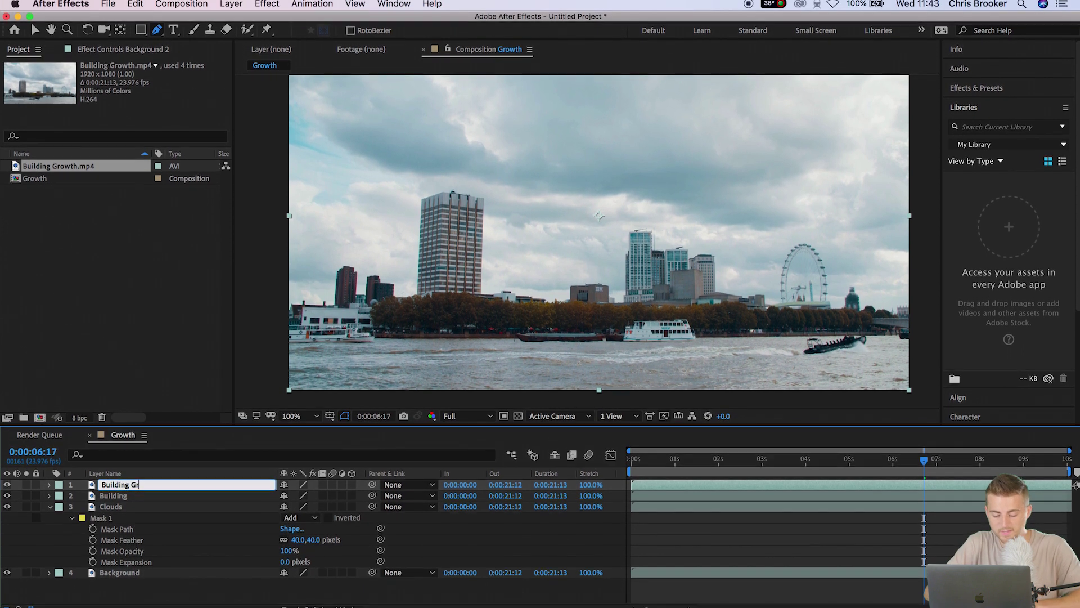
{"action": "type", "text": "th"}
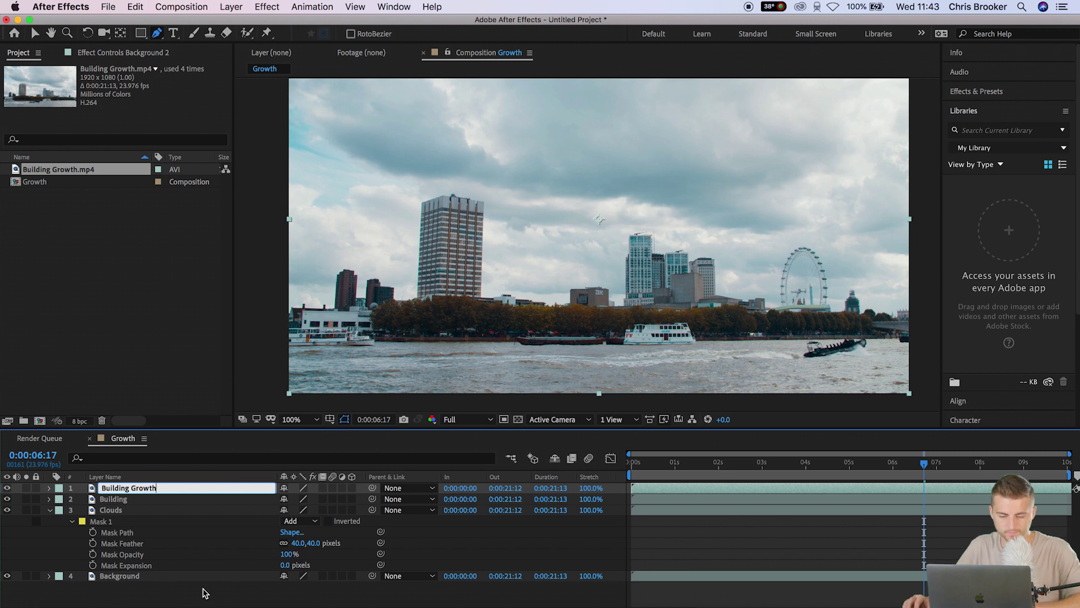
{"action": "key", "text": "Return"}
Trace a Pen-tool mask around the tall tower on the Building Growth layer.
{"action": "scroll", "coordinate": [484, 190], "scroll_direction": "up", "scroll_amount": 4}
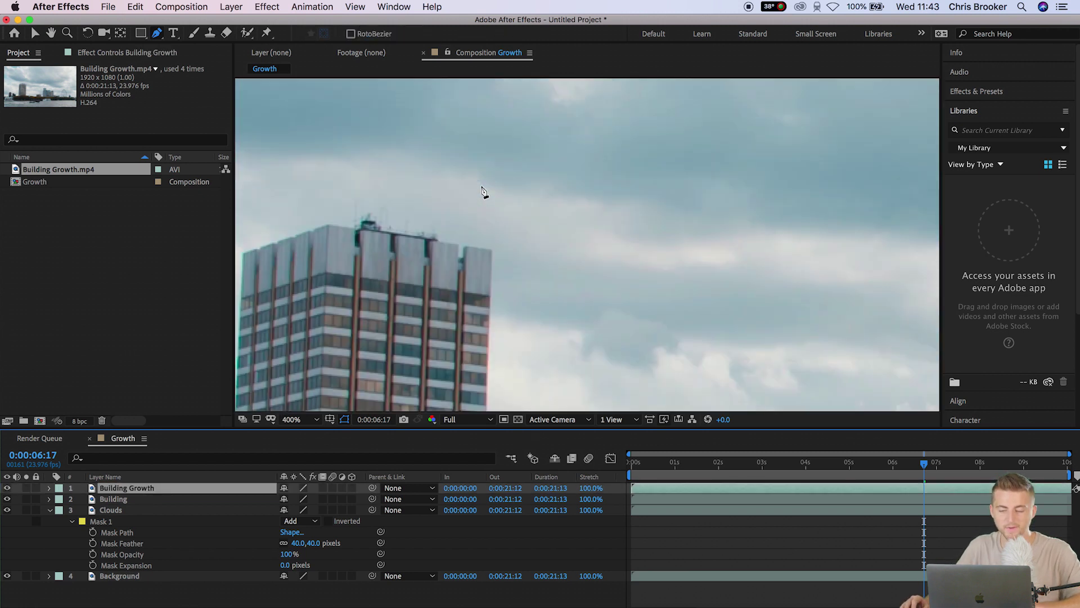
{"action": "scroll", "coordinate": [442, 292], "scroll_direction": "down", "scroll_amount": 1}
{"action": "scroll", "coordinate": [501, 291], "scroll_direction": "down", "scroll_amount": 1}
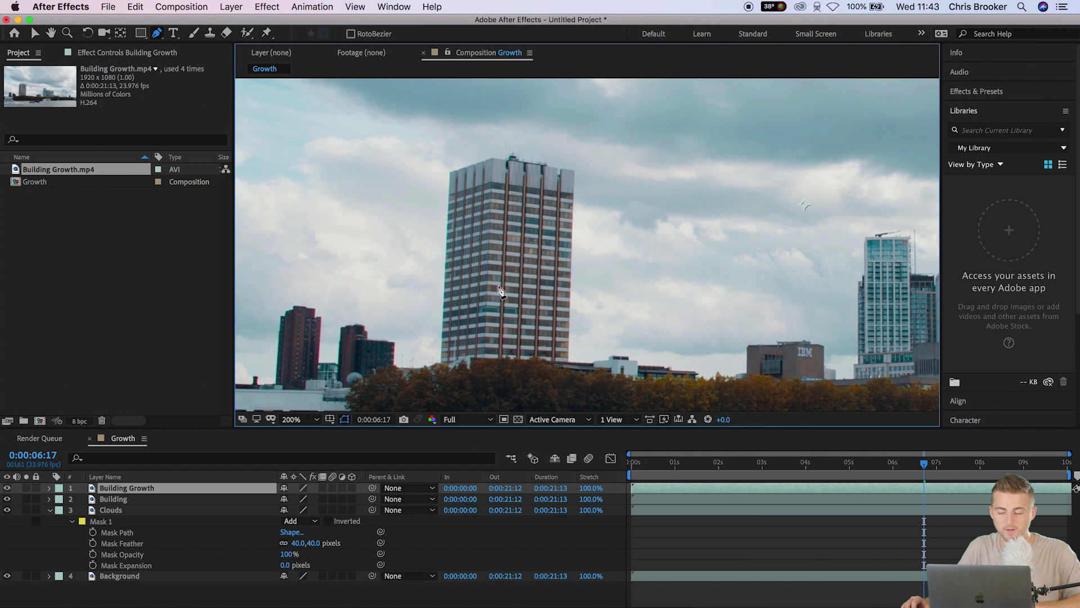
{"action": "scroll", "coordinate": [488, 231], "scroll_direction": "up", "scroll_amount": 2}
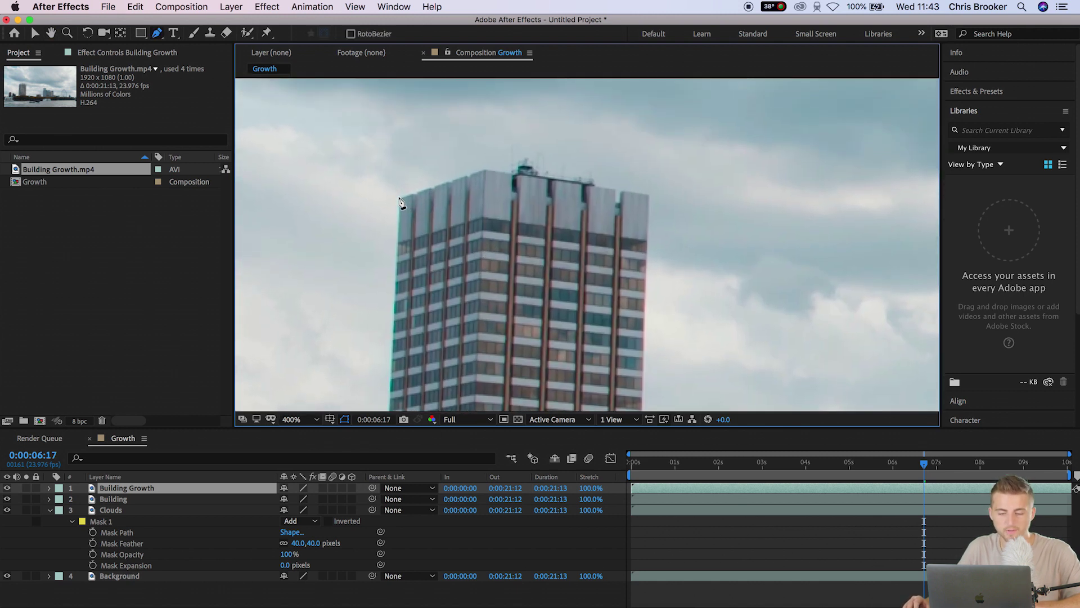
{"action": "left_click", "coordinate": [399, 197]}
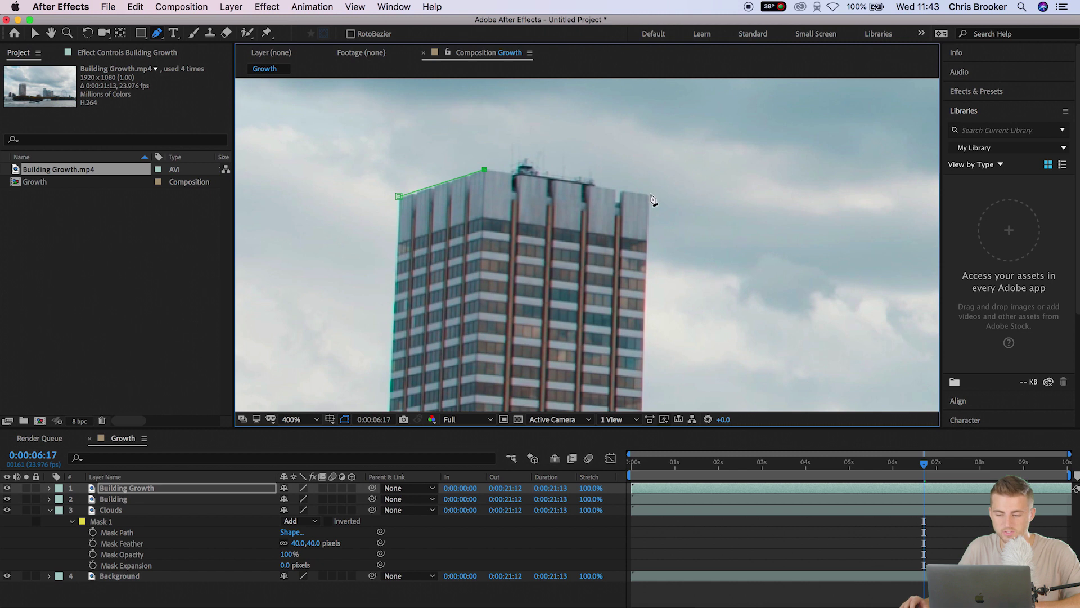
{"action": "scroll", "coordinate": [671, 280], "scroll_direction": "down", "scroll_amount": 5}
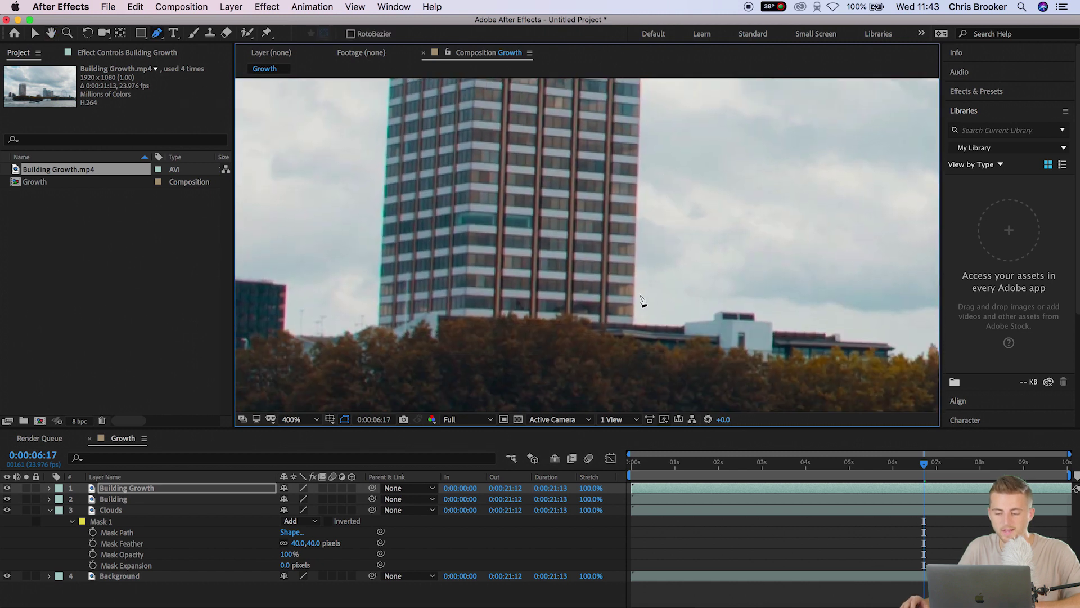
{"action": "left_click", "coordinate": [635, 303]}
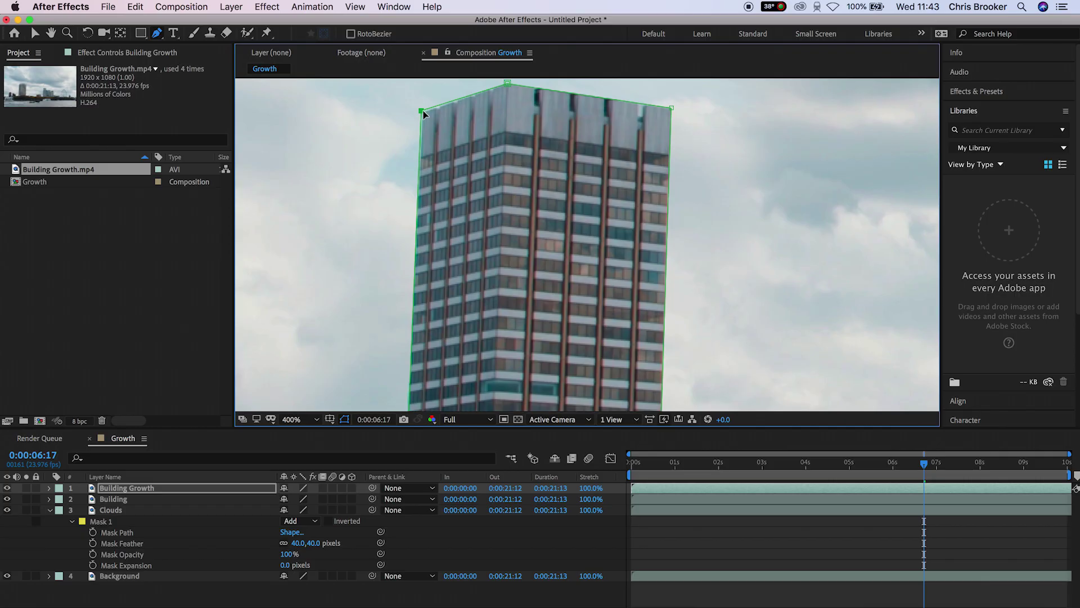
Solo Building Growth to check the isolated tower, then unsolo and zoom back out.
{"action": "key", "text": "v"}
{"action": "scroll", "coordinate": [514, 322], "scroll_direction": "up", "scroll_amount": 2}
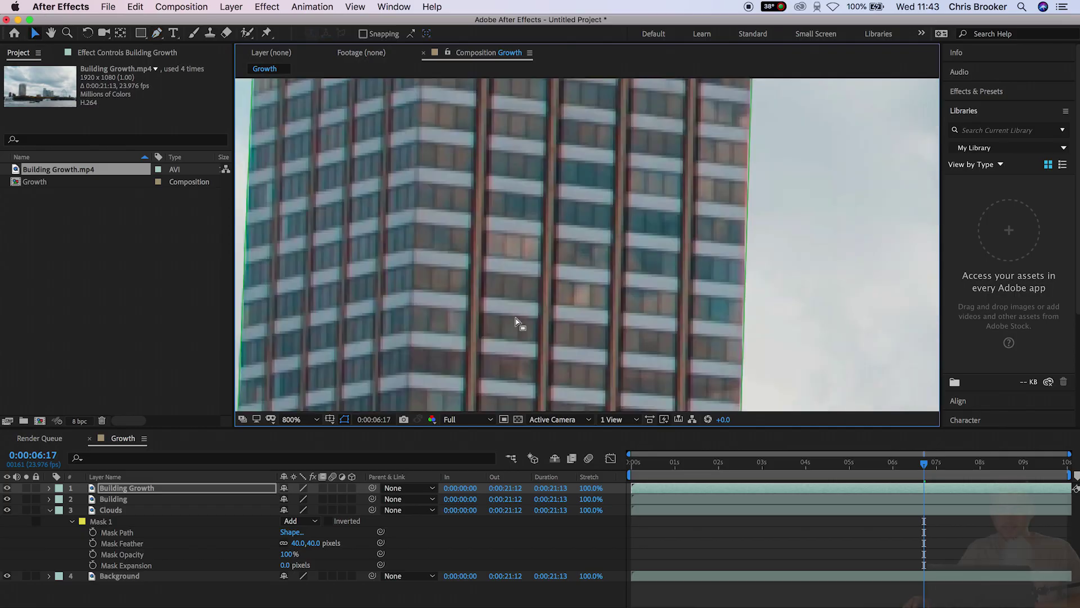
{"action": "scroll", "coordinate": [591, 328], "scroll_direction": "down", "scroll_amount": 4}
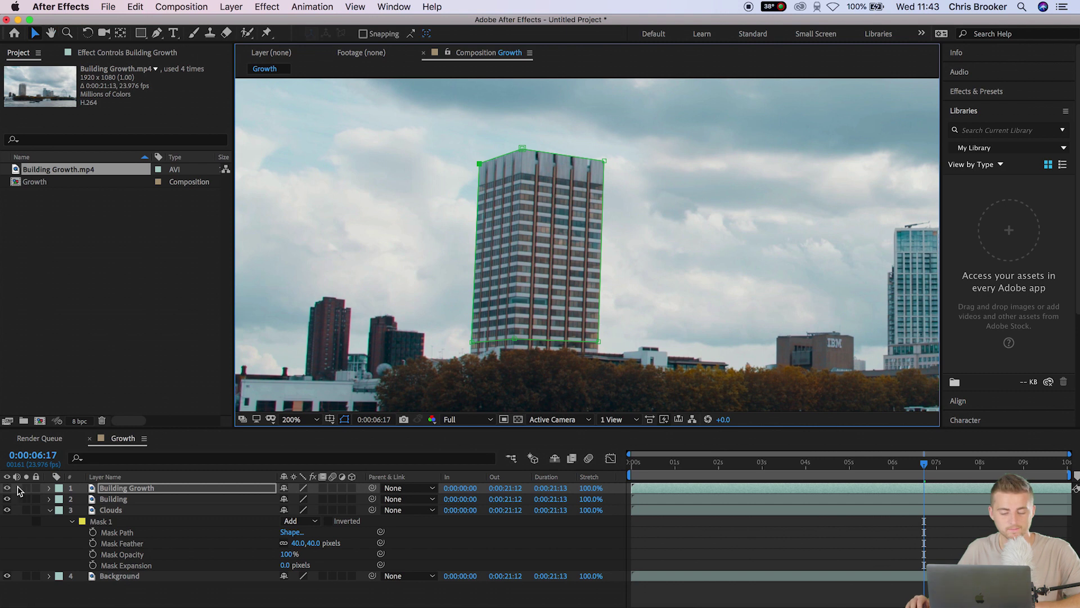
{"action": "left_click", "coordinate": [26, 488]}
{"action": "key", "text": "."}
{"action": "left_click", "coordinate": [743, 542]}
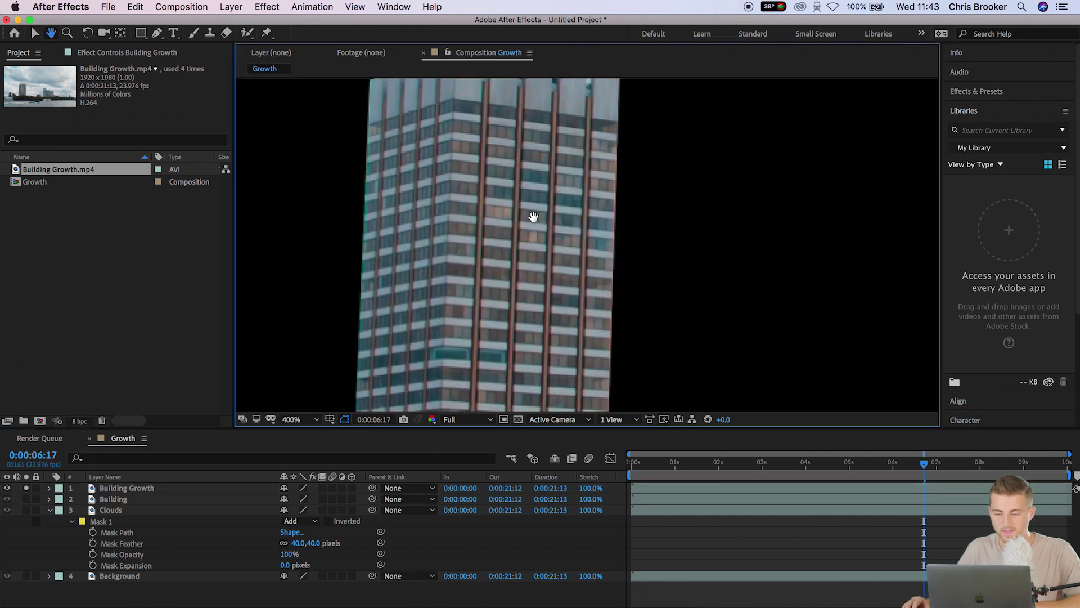
{"action": "scroll", "coordinate": [629, 290], "scroll_direction": "up", "scroll_amount": 3}
{"action": "scroll", "coordinate": [401, 186], "scroll_direction": "down", "scroll_amount": 5}
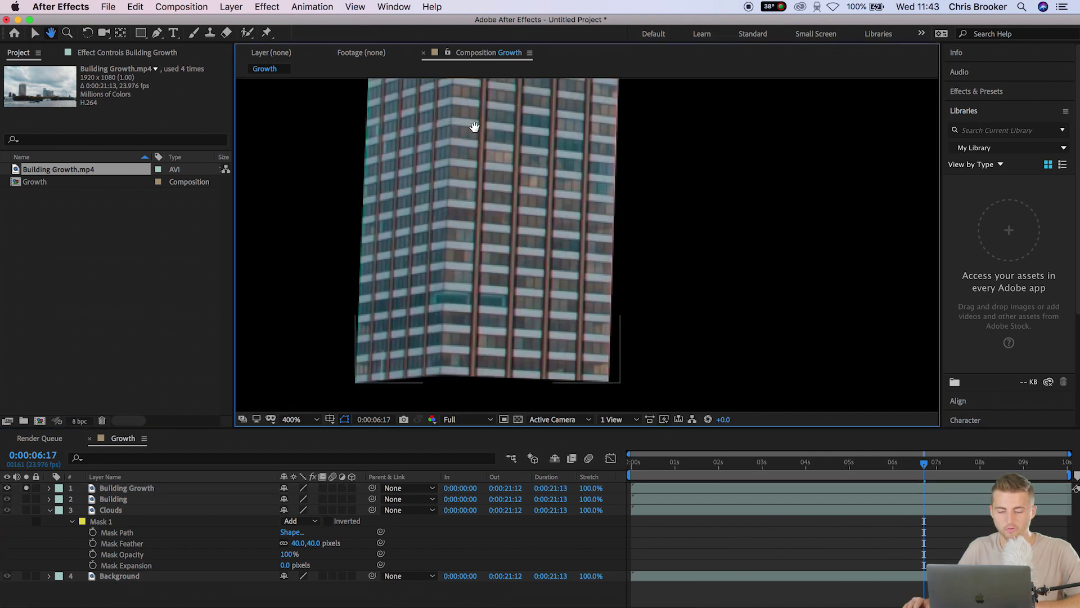
{"action": "scroll", "coordinate": [642, 337], "scroll_direction": "up", "scroll_amount": 5}
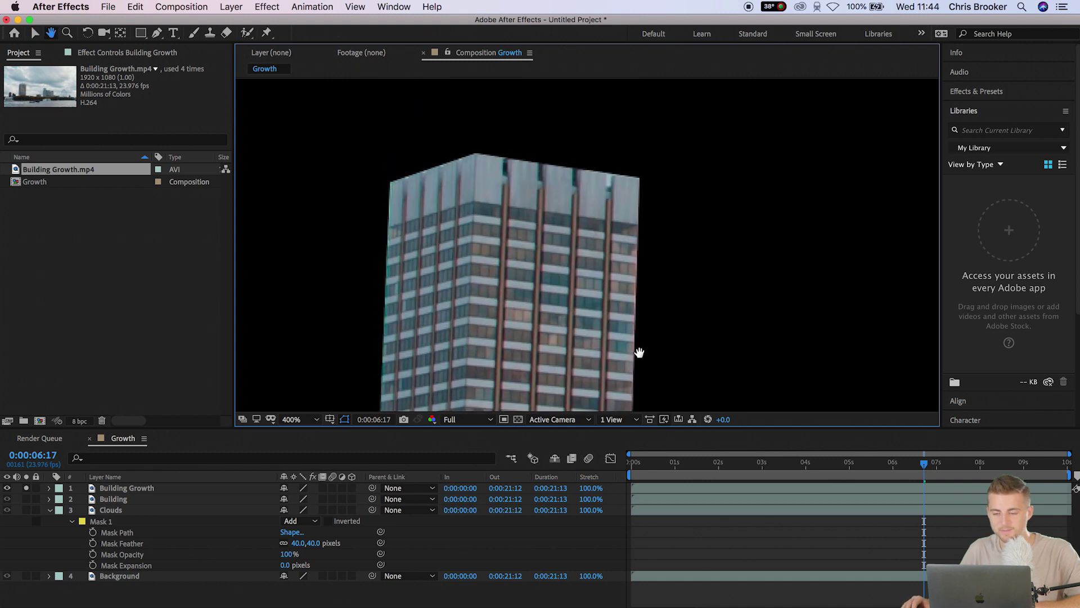
{"action": "left_click", "coordinate": [26, 488]}
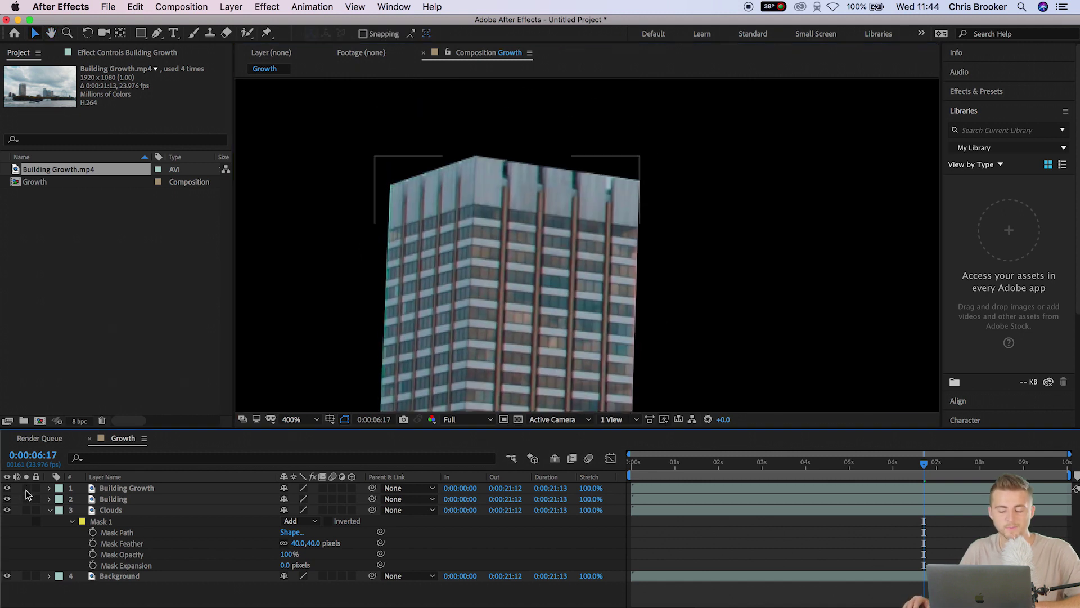
{"action": "key", "text": "comma"}
{"action": "key", "text": "comma"}
Try dragging the masked tower up into the sky, undoing the last move.
{"action": "key", "text": "h"}
{"action": "left_click_drag", "start_coordinate": [641, 296], "coordinate": [639, 185]}
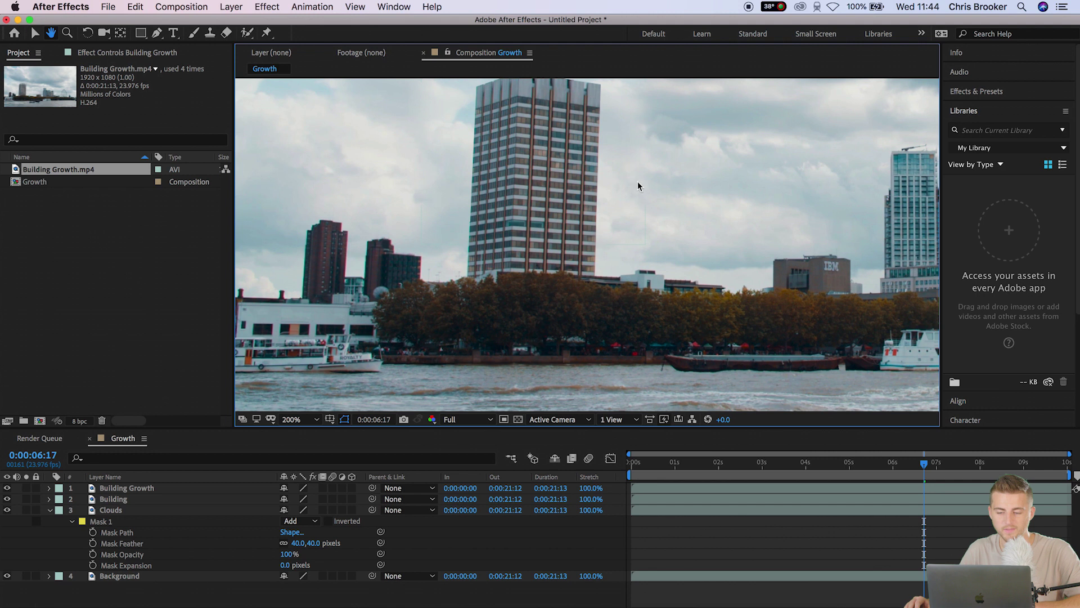
{"action": "key", "text": "v"}
{"action": "left_click_drag", "start_coordinate": [545, 109], "coordinate": [536, 129]}
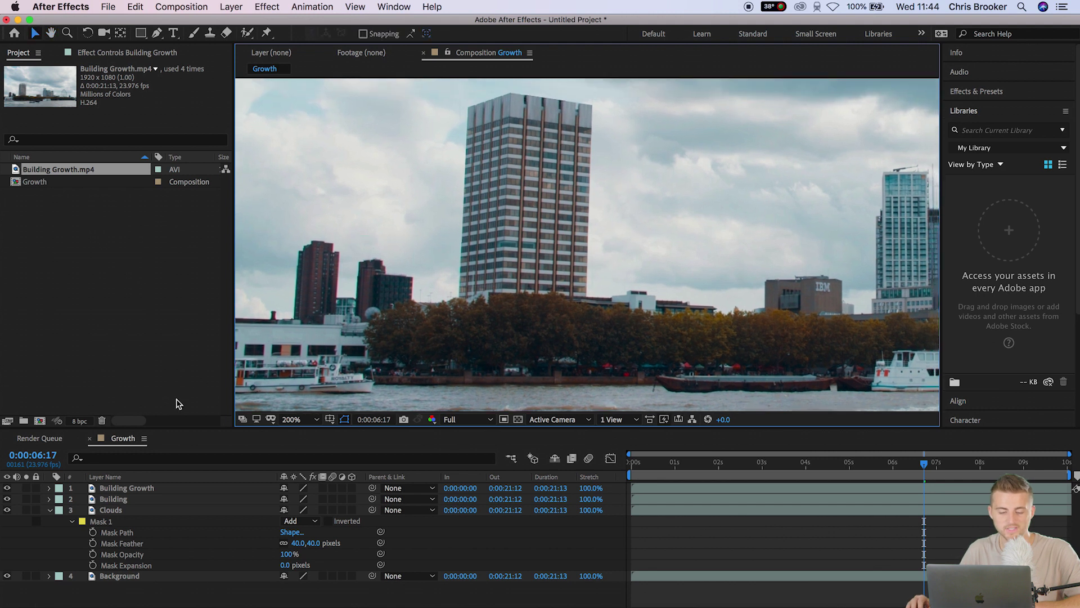
{"action": "left_click", "coordinate": [175, 492]}
{"action": "left_click_drag", "start_coordinate": [555, 165], "coordinate": [758, 160]}
{"action": "key", "text": "h"}
{"action": "left_click_drag", "start_coordinate": [619, 219], "coordinate": [628, 294]}
{"action": "key", "text": "v"}
{"action": "left_click_drag", "start_coordinate": [695, 232], "coordinate": [548, 209]}
{"action": "key", "text": "ctrl+z"}
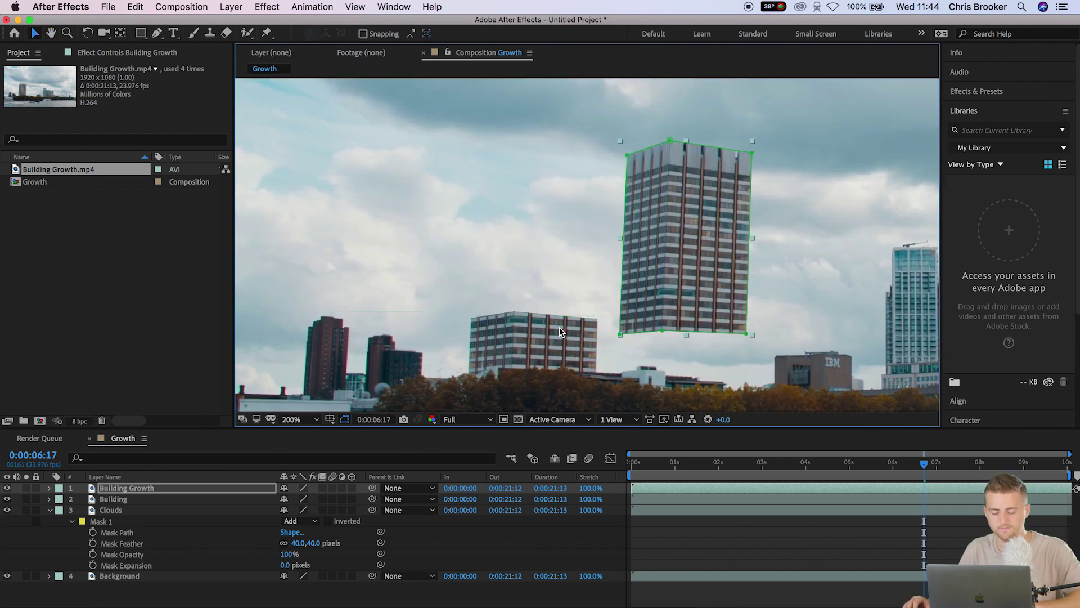
Keyframe Building Growth Position at 960, 540 near 0:00:01:01 and lower it to 953, 687 at 0:00:00:00.
{"action": "key", "text": "Home"}
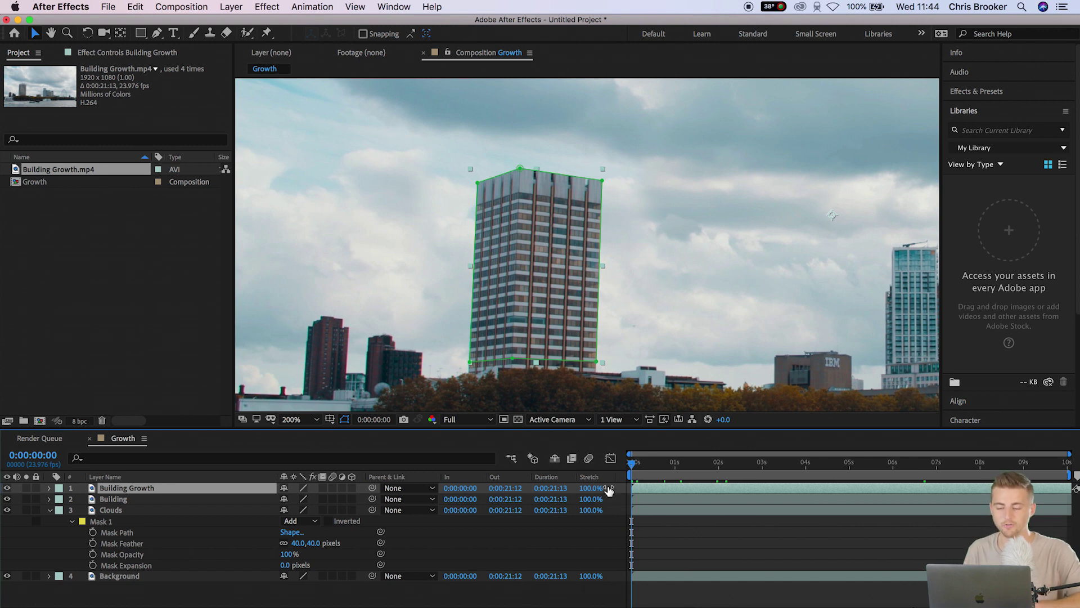
{"action": "key", "text": "p"}
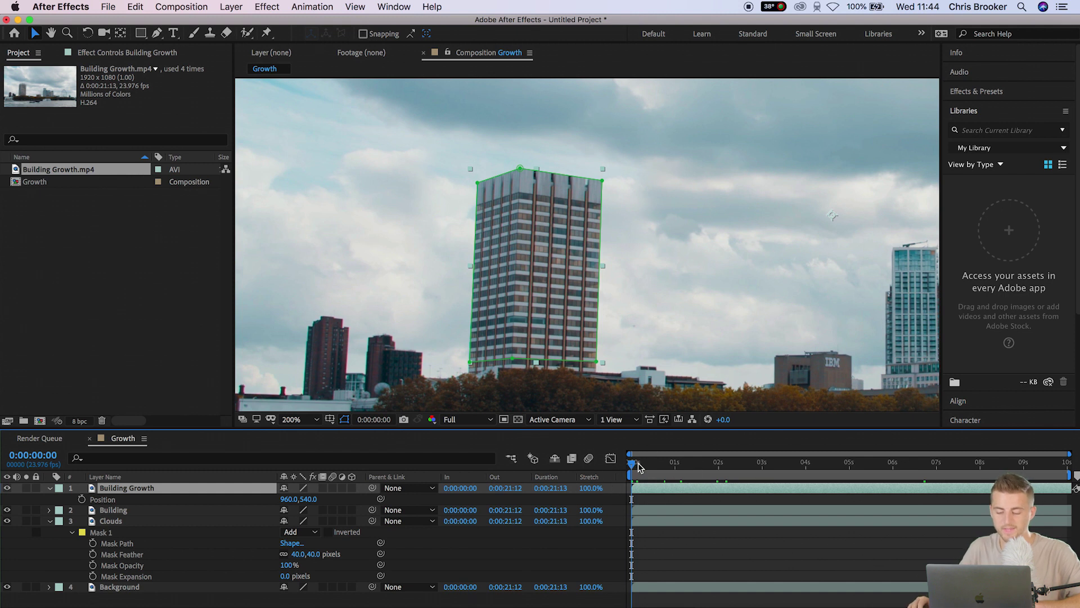
{"action": "left_click_drag", "start_coordinate": [639, 467], "coordinate": [678, 471]}
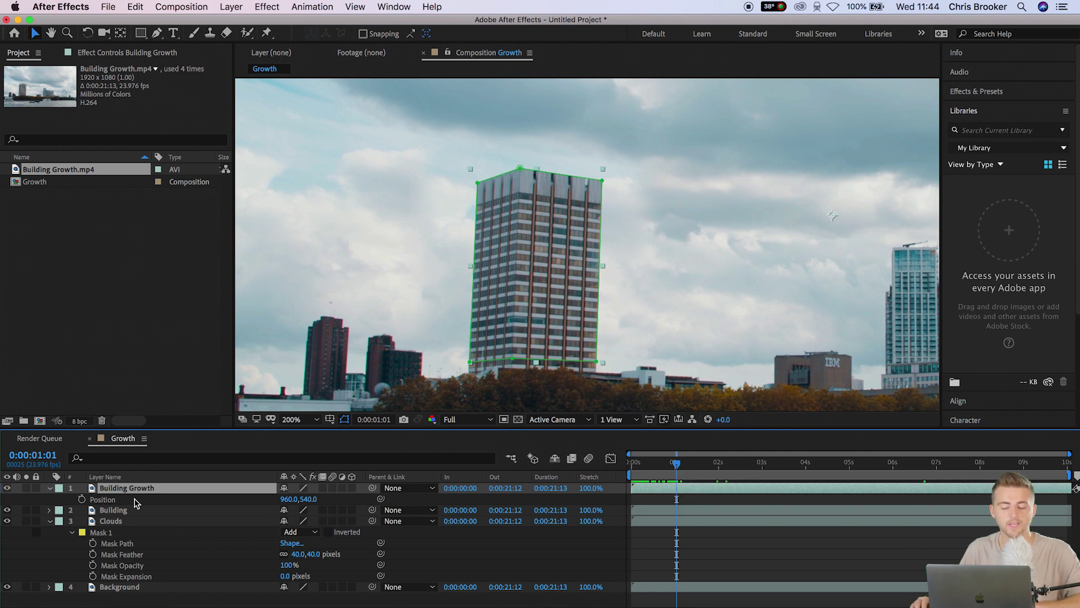
{"action": "left_click", "coordinate": [82, 499]}
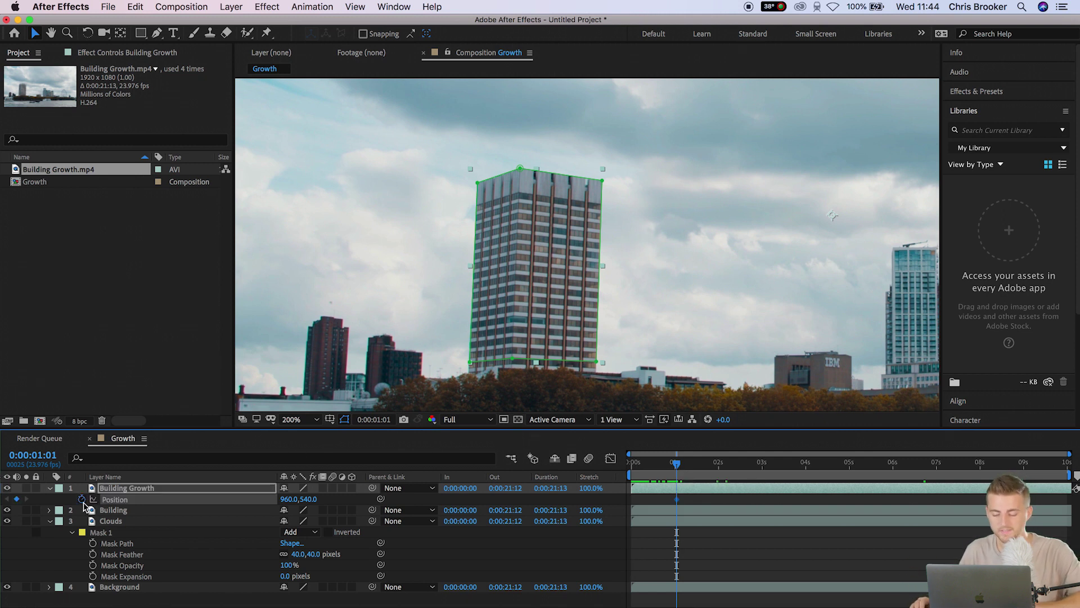
{"action": "left_click_drag", "start_coordinate": [675, 470], "coordinate": [631, 471]}
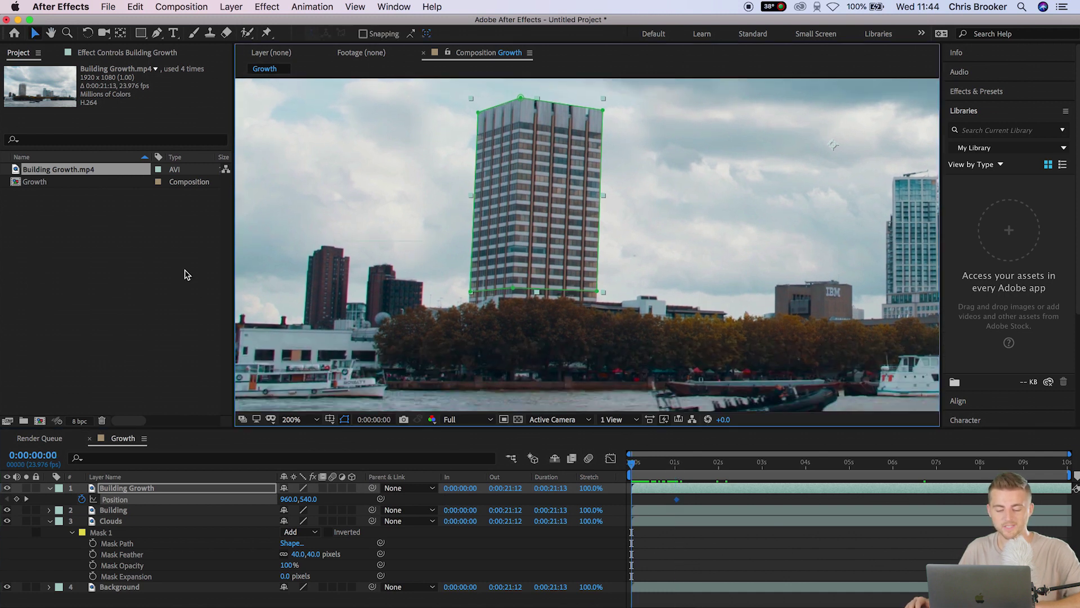
{"action": "left_click_drag", "start_coordinate": [573, 148], "coordinate": [537, 259]}
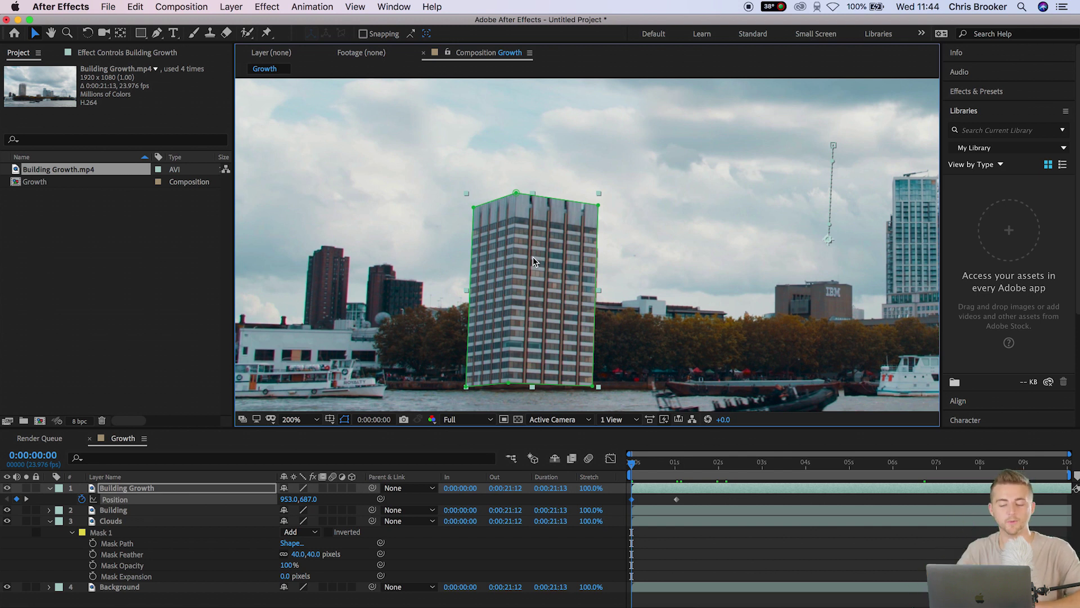
Place Building Growth beneath the Building layer and zoom in closer on the building.
{"action": "left_click", "coordinate": [115, 490]}
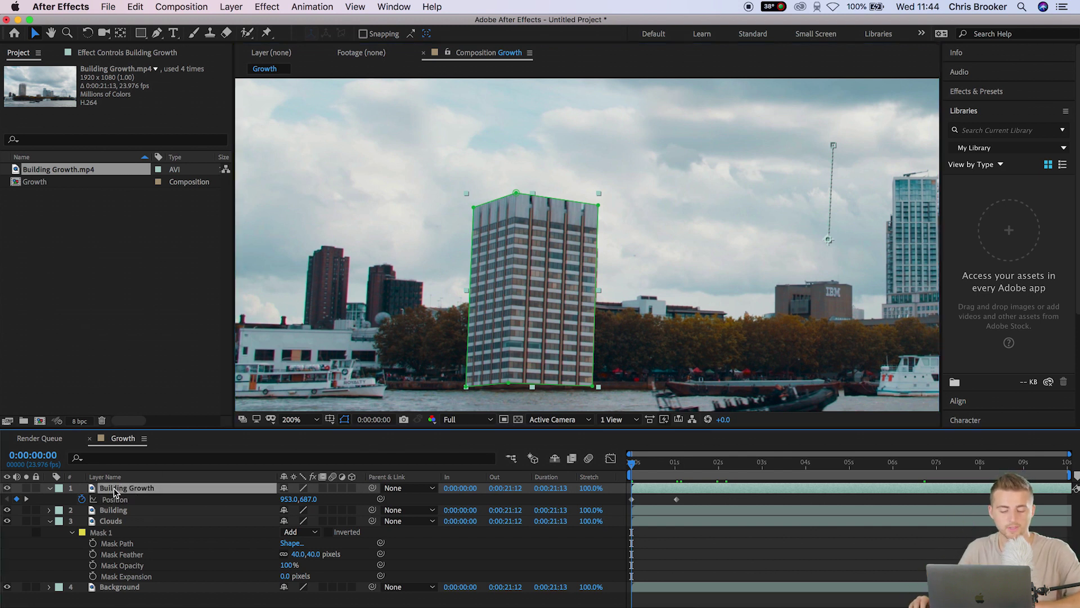
{"action": "left_click_drag", "start_coordinate": [132, 503], "coordinate": [136, 517]}
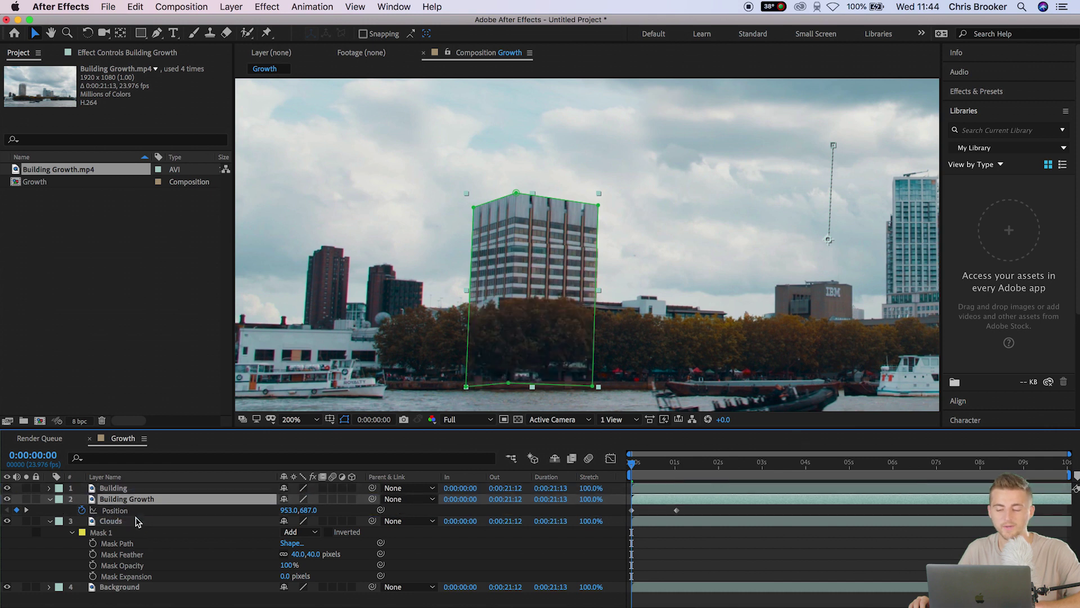
{"action": "left_click_drag", "start_coordinate": [560, 235], "coordinate": [559, 216]}
{"action": "key", "text": "h"}
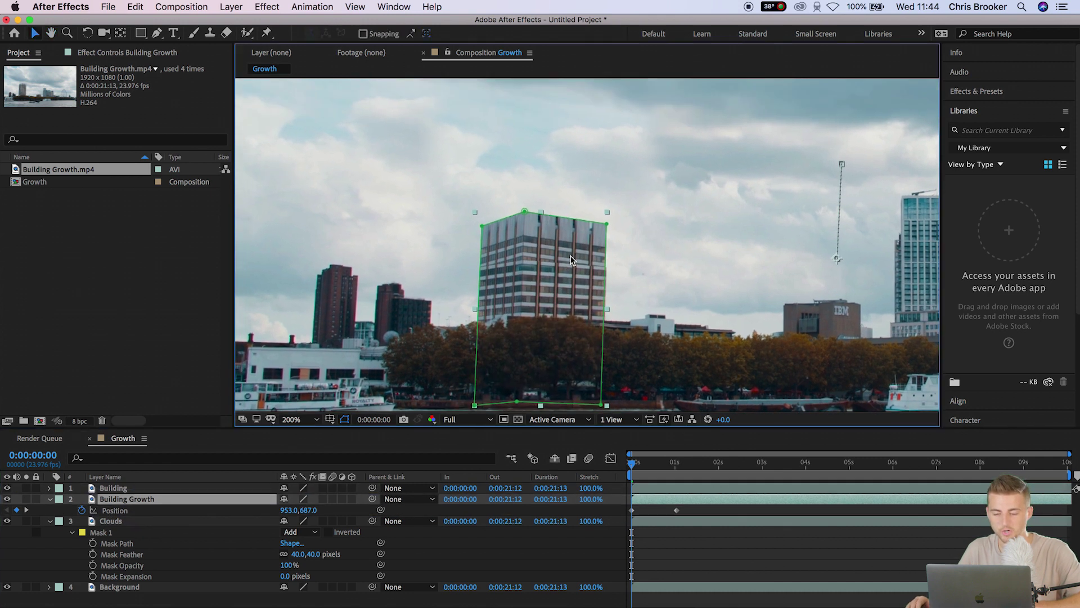
{"action": "scroll", "coordinate": [574, 269], "scroll_direction": "up", "scroll_amount": 2}
{"action": "left_click_drag", "start_coordinate": [587, 331], "coordinate": [585, 338]}
{"action": "key", "text": "v"}
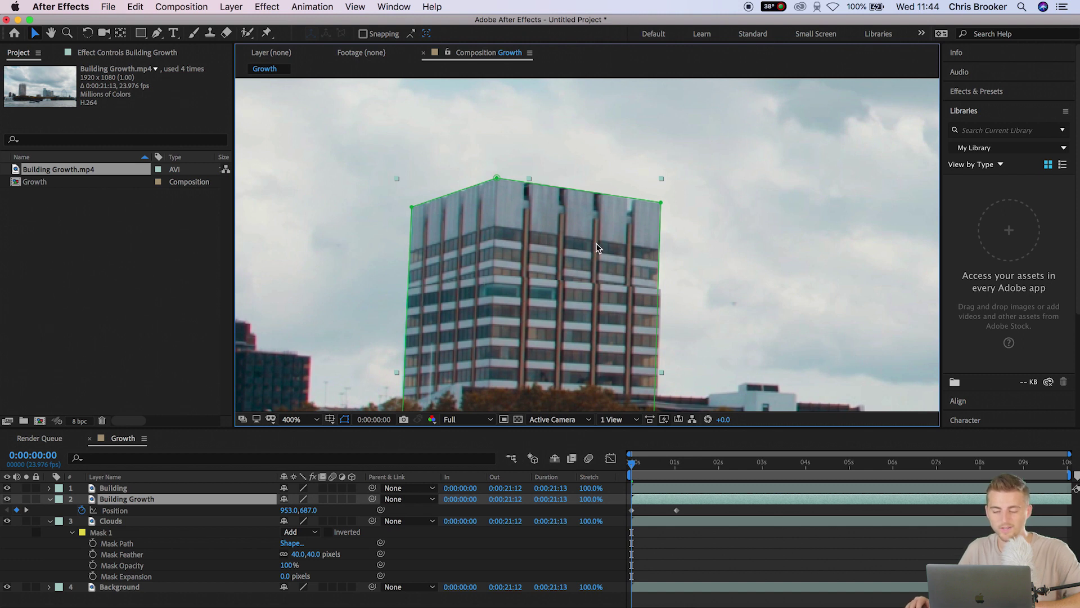
Raise the tower's starting Position to 956.5, 617.0 and deselect to judge it.
{"action": "left_click_drag", "start_coordinate": [524, 247], "coordinate": [573, 188]}
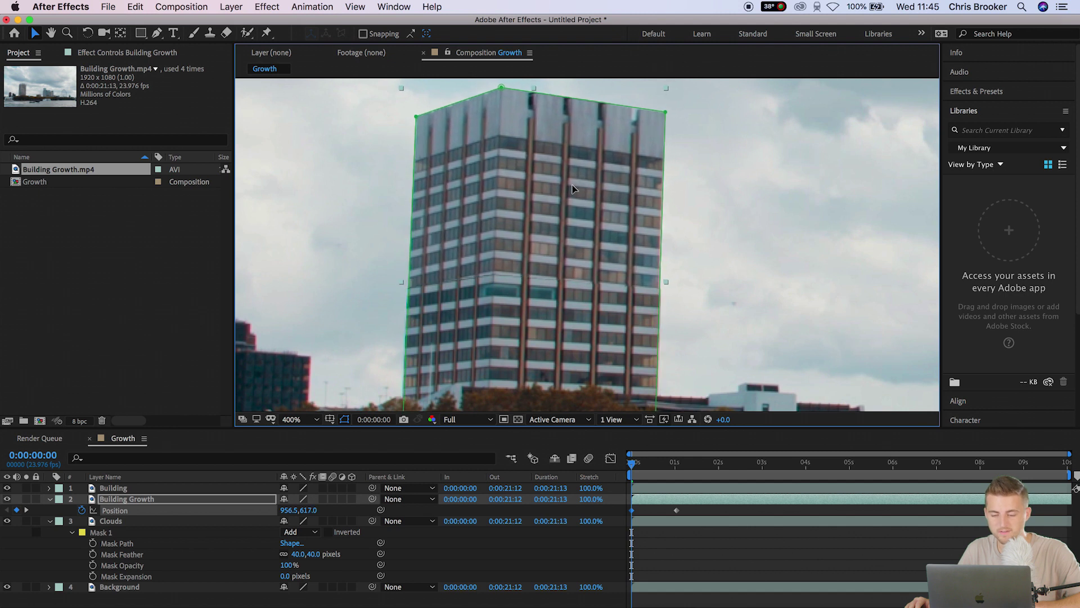
{"action": "left_click", "coordinate": [741, 554]}
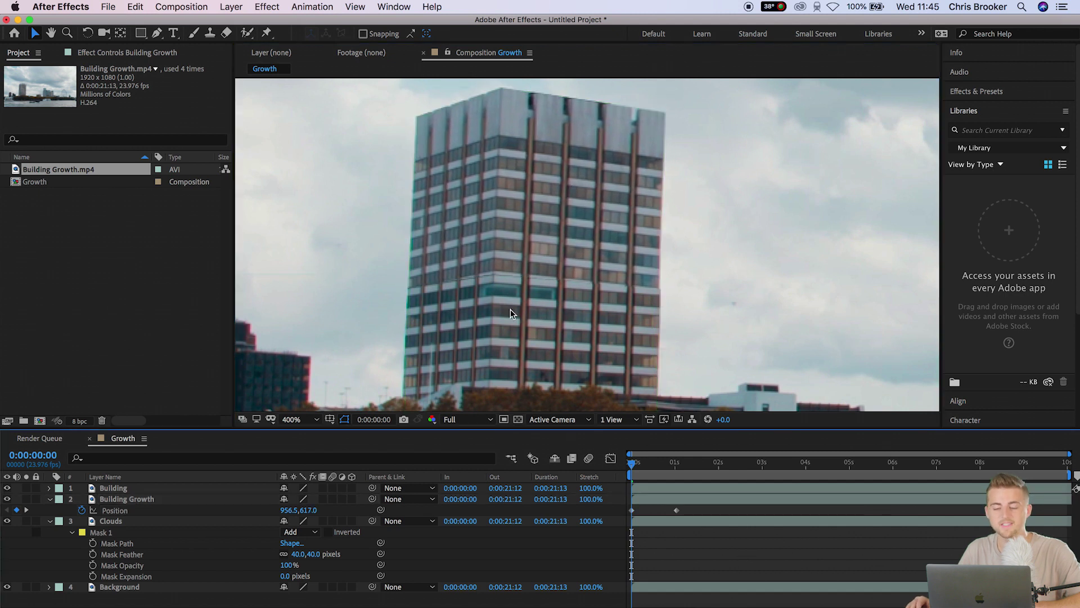
{"action": "scroll", "coordinate": [499, 283], "scroll_direction": "up", "scroll_amount": 1}
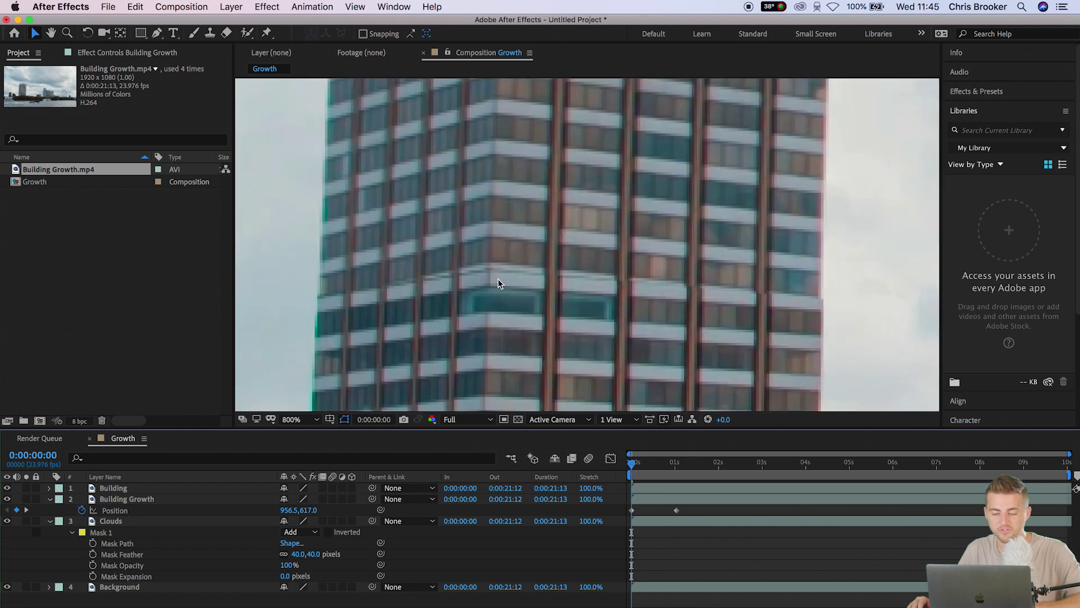
{"action": "scroll", "coordinate": [648, 296], "scroll_direction": "down", "scroll_amount": 1}
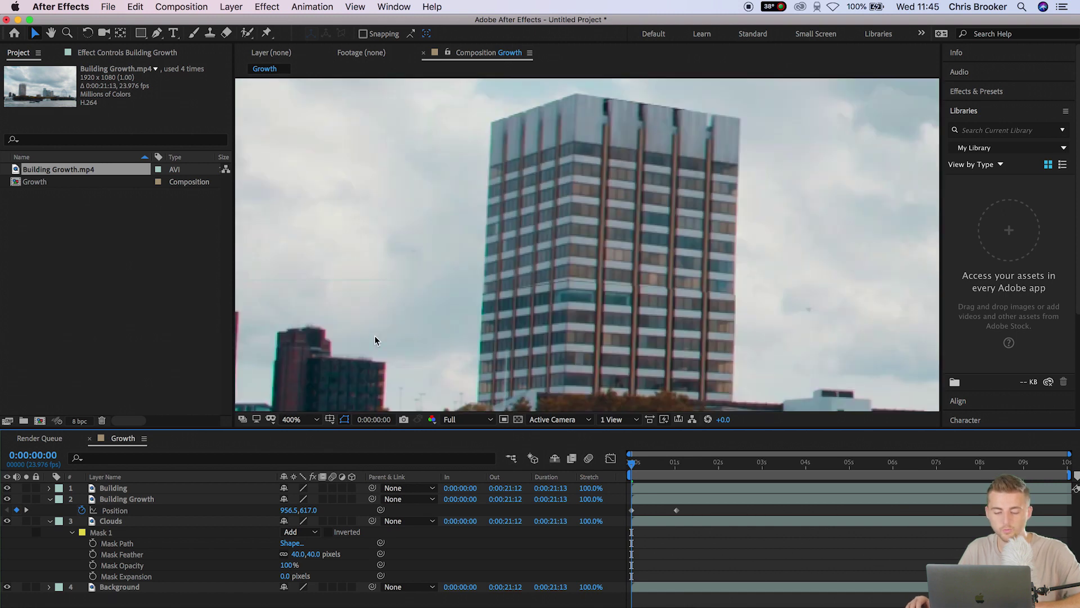
{"action": "left_click", "coordinate": [292, 420]}
Fit the composition in the viewer and preview the growth, stopping at 0:00:01:05.
{"action": "left_click", "coordinate": [315, 203]}
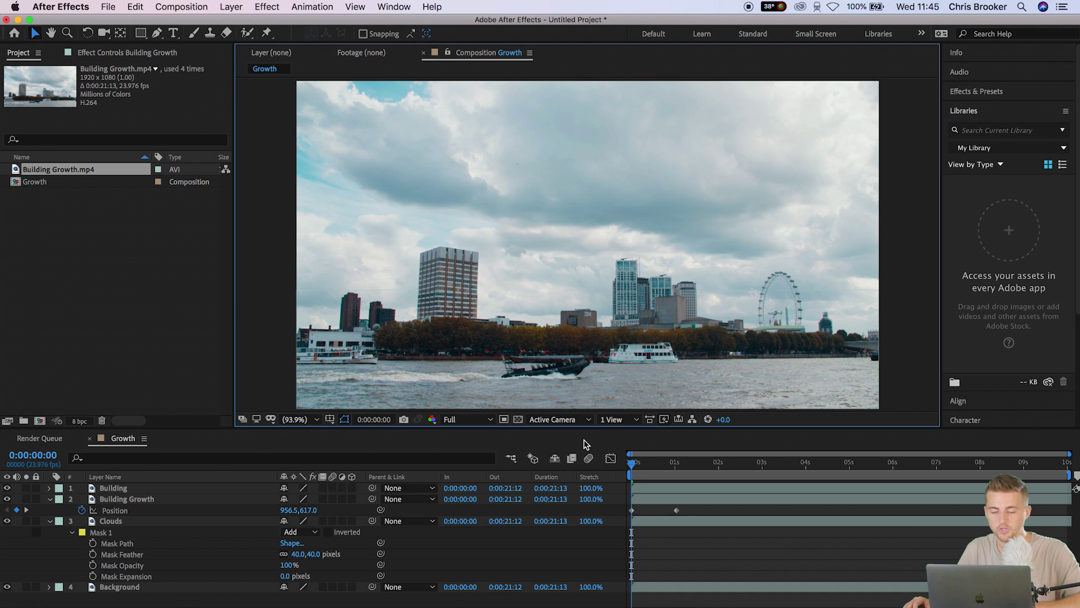
{"action": "left_click", "coordinate": [677, 521]}
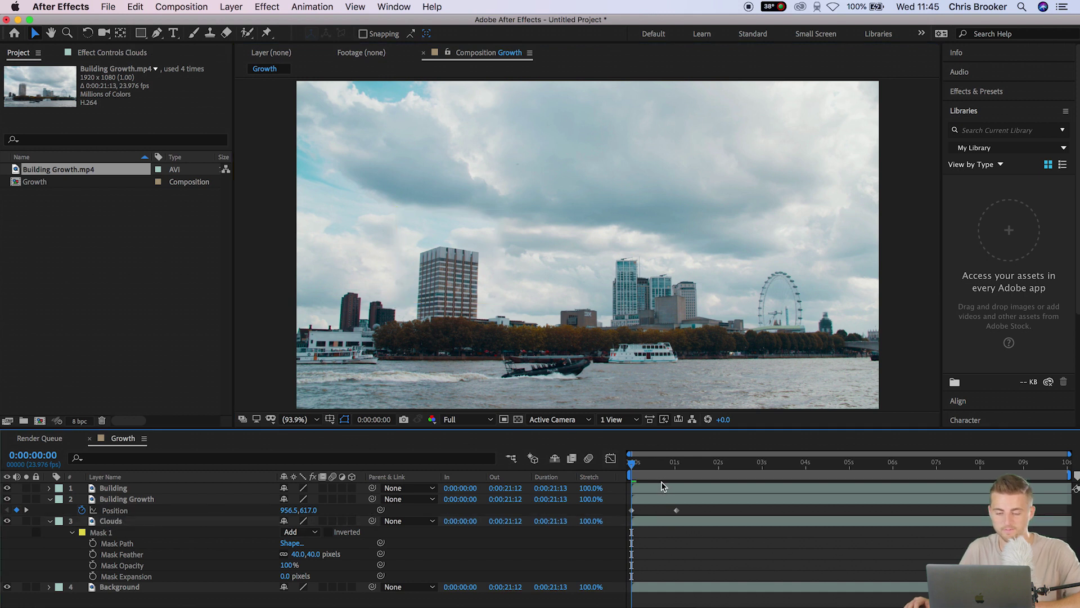
{"action": "key", "text": "space"}
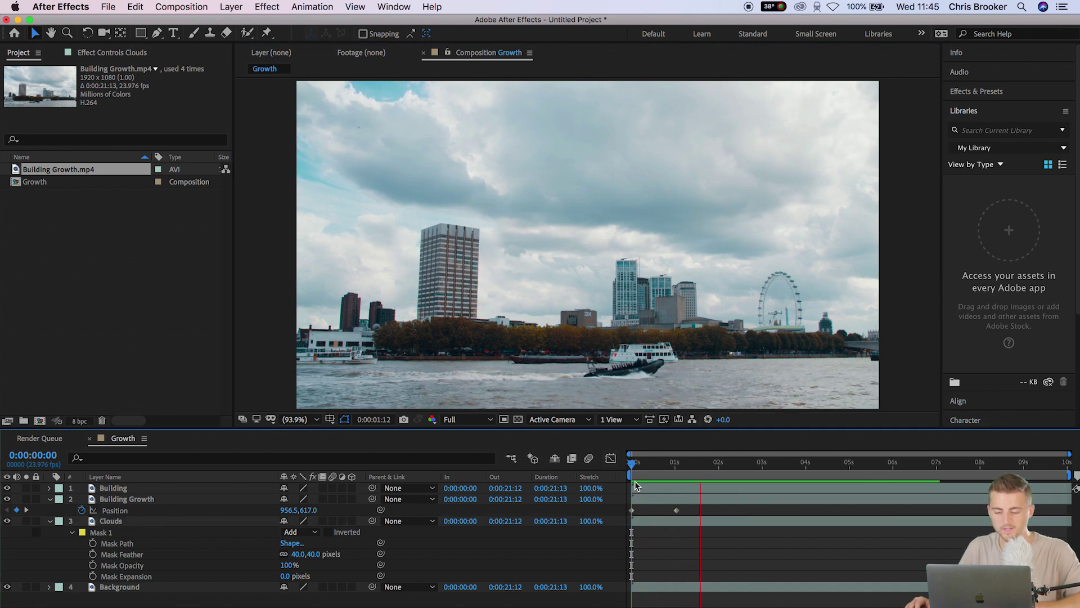
{"action": "key", "text": "space"}
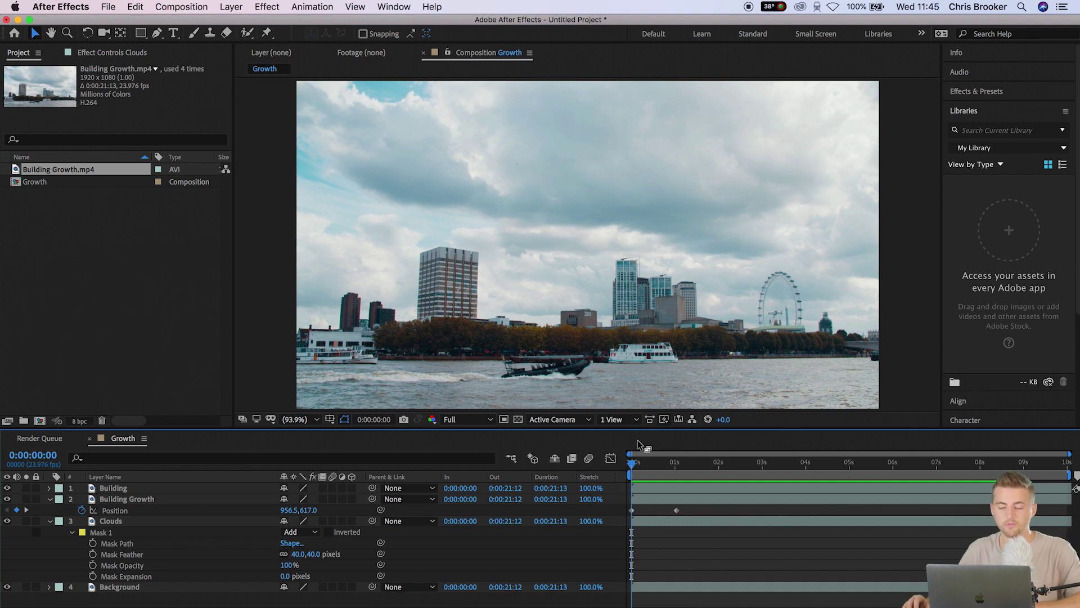
{"action": "key", "text": "space"}
{"action": "left_click", "coordinate": [680, 508]}
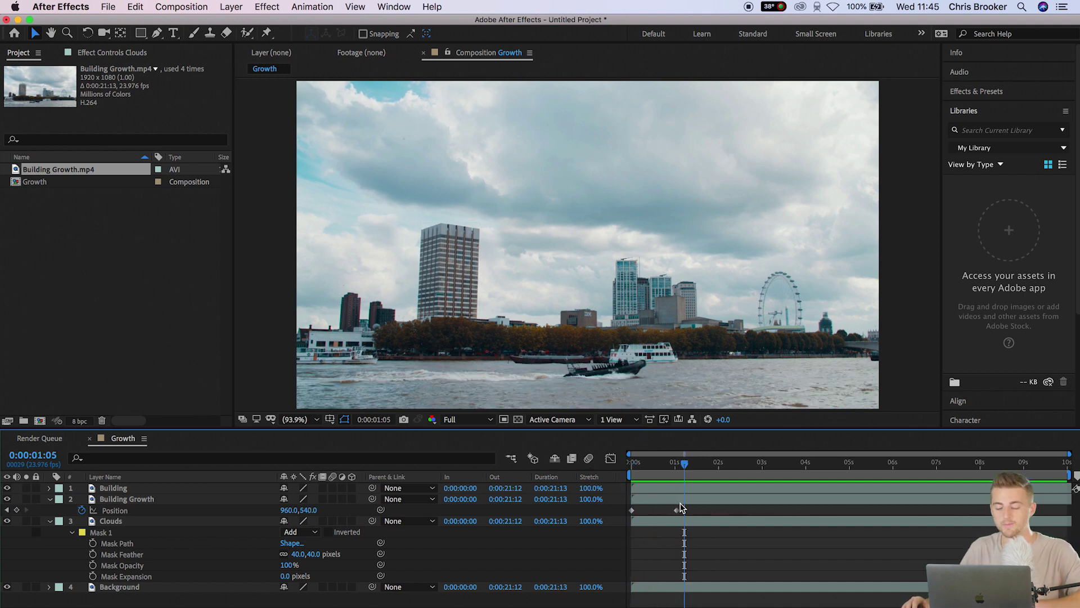
Move the second Position keyframe to 0:00:00:08, preview, then shift the keyframes later.
{"action": "left_click", "coordinate": [678, 511]}
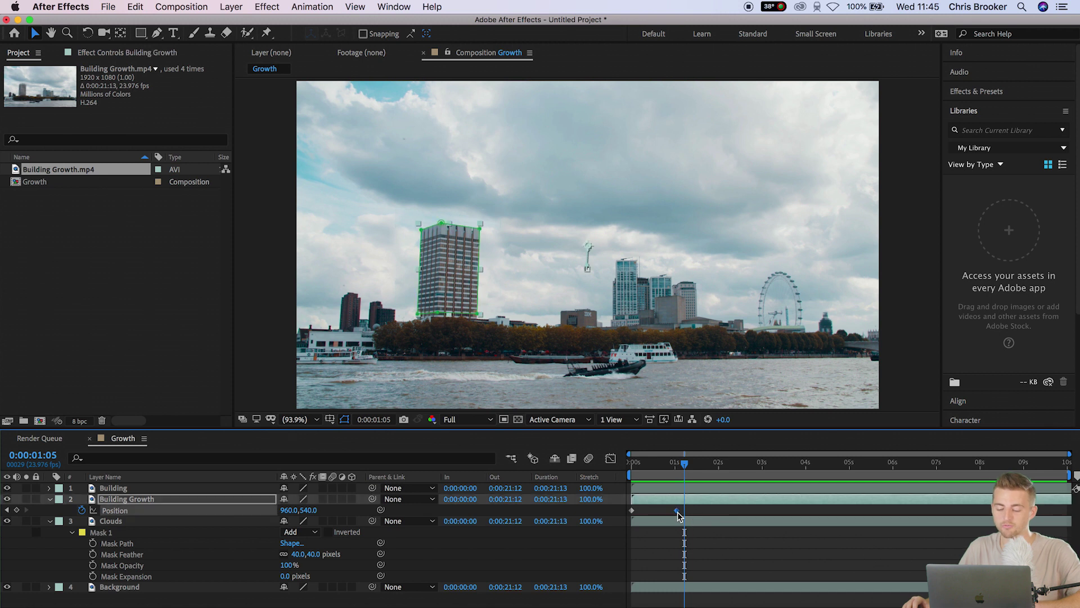
{"action": "left_click_drag", "start_coordinate": [678, 514], "coordinate": [647, 514]}
{"action": "key", "text": "j"}
{"action": "key", "text": "Home"}
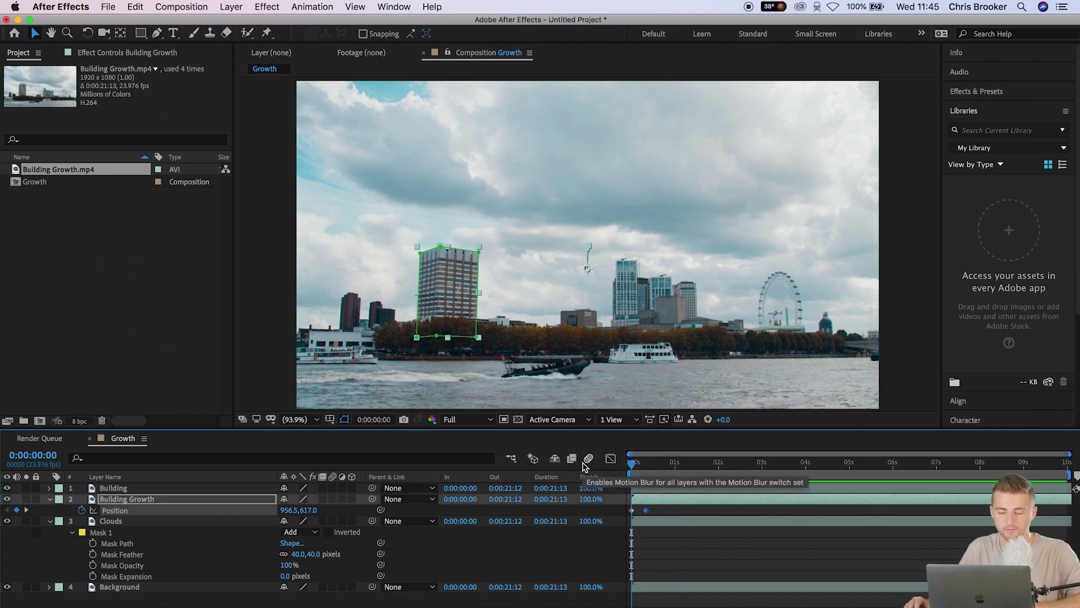
{"action": "key", "text": "space"}
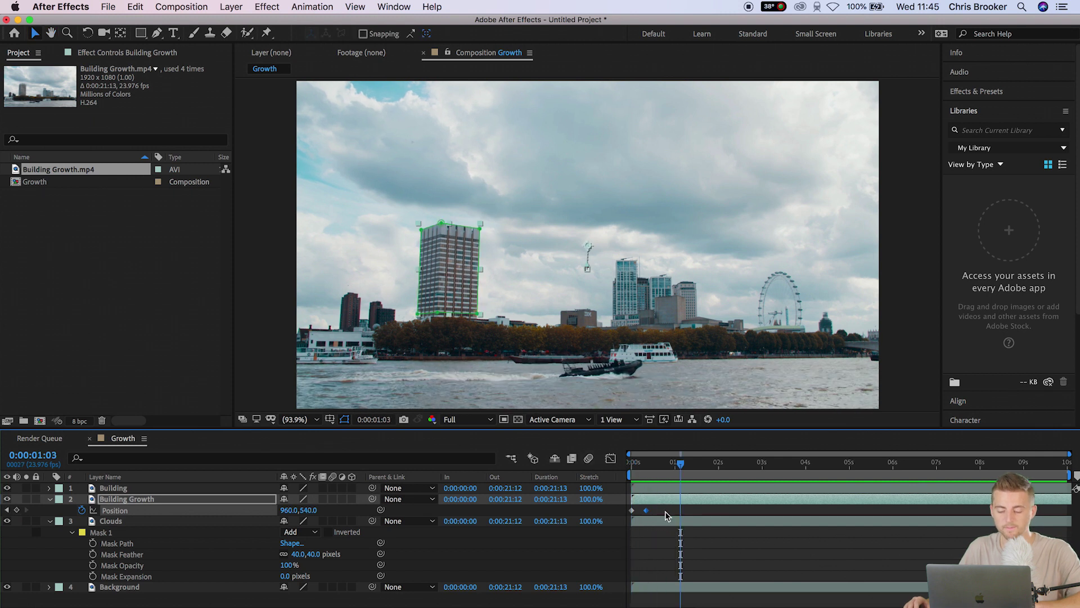
{"action": "key", "text": "space"}
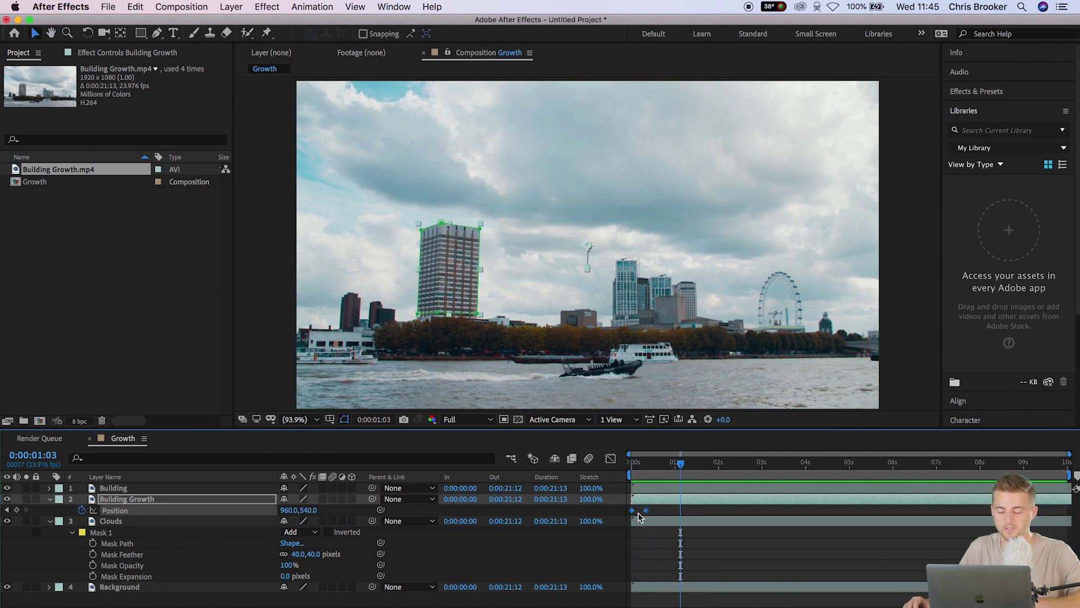
{"action": "left_click_drag", "start_coordinate": [648, 514], "coordinate": [713, 515]}
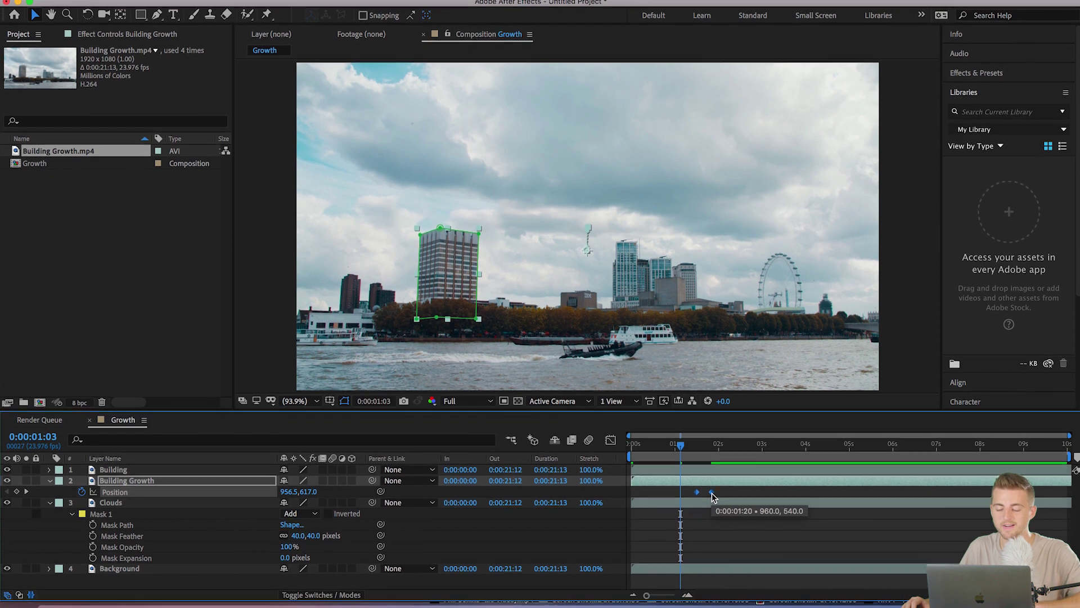
Apply Keyframe Assistant > Easy Ease to both selected Building Growth Position keyframes.
{"action": "right_click", "coordinate": [712, 493]}
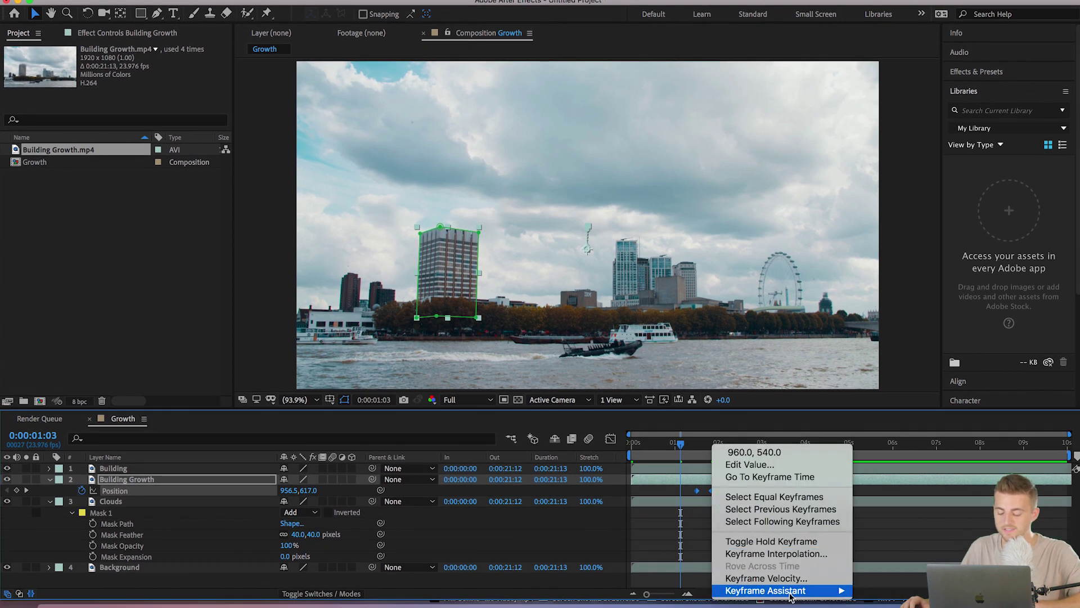
{"action": "mouse_move", "coordinate": [793, 591]}
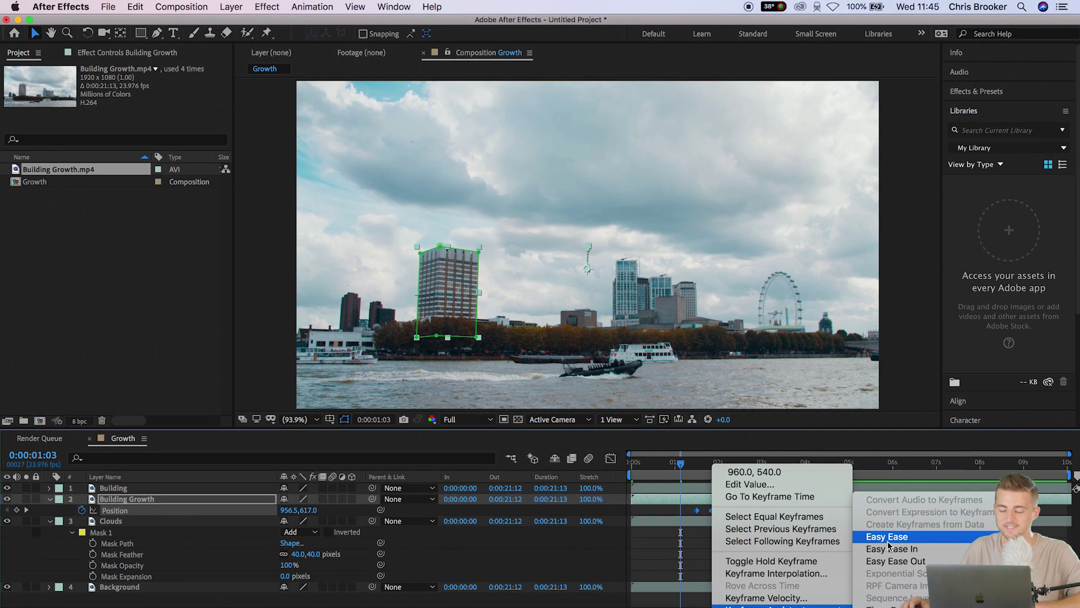
{"action": "left_click", "coordinate": [887, 541]}
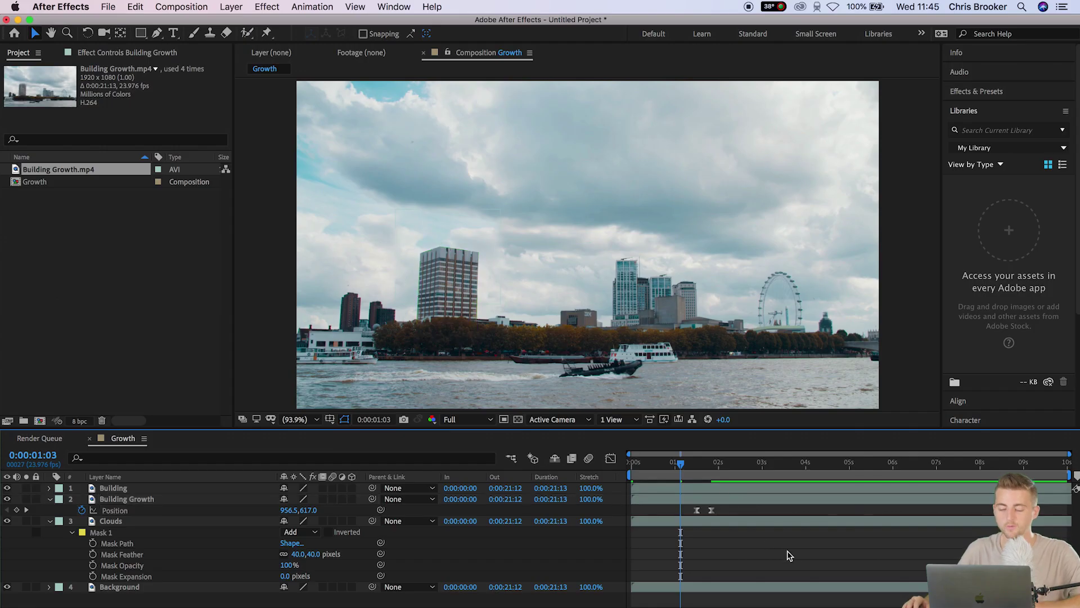
Preview the eased tower growth from the start of the timeline.
{"action": "left_click_drag", "start_coordinate": [678, 470], "coordinate": [623, 472]}
{"action": "key", "text": "space"}
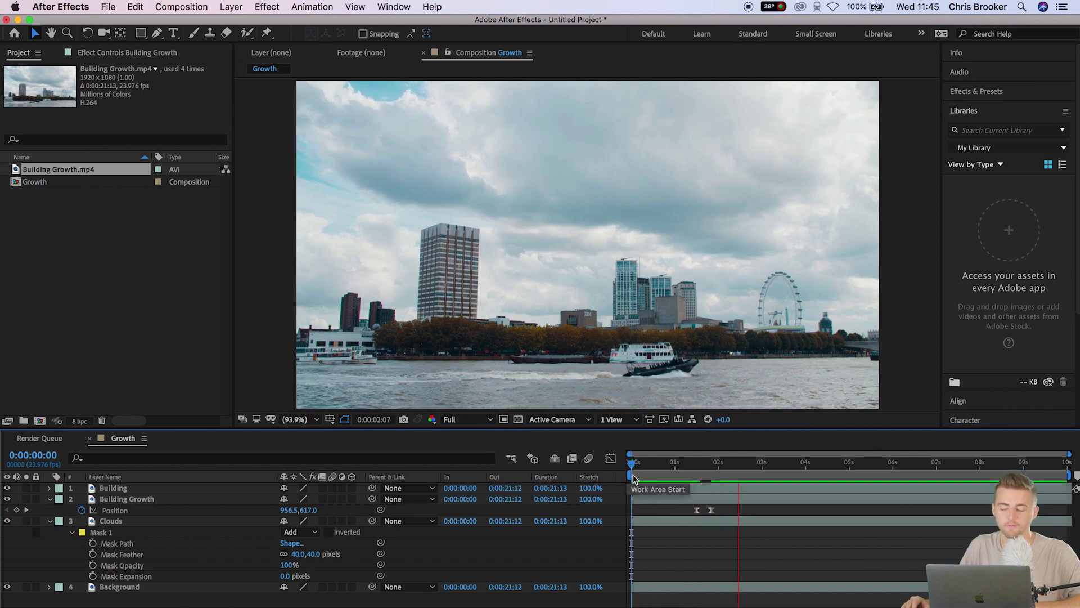
{"action": "key", "text": "space"}
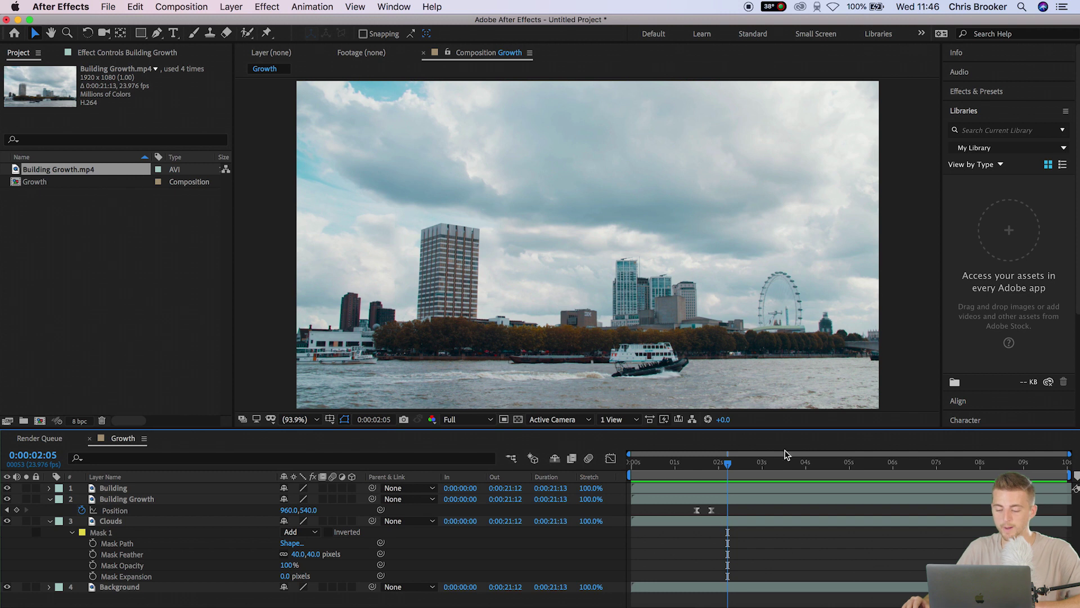
Add Position keyframes at 0:00:02:08 and 0:00:02:15 (pasted low position), then preview the shrink.
{"action": "key", "text": "Page_Down"}
{"action": "key", "text": "Page_Down"}
{"action": "key", "text": "Page_Down"}
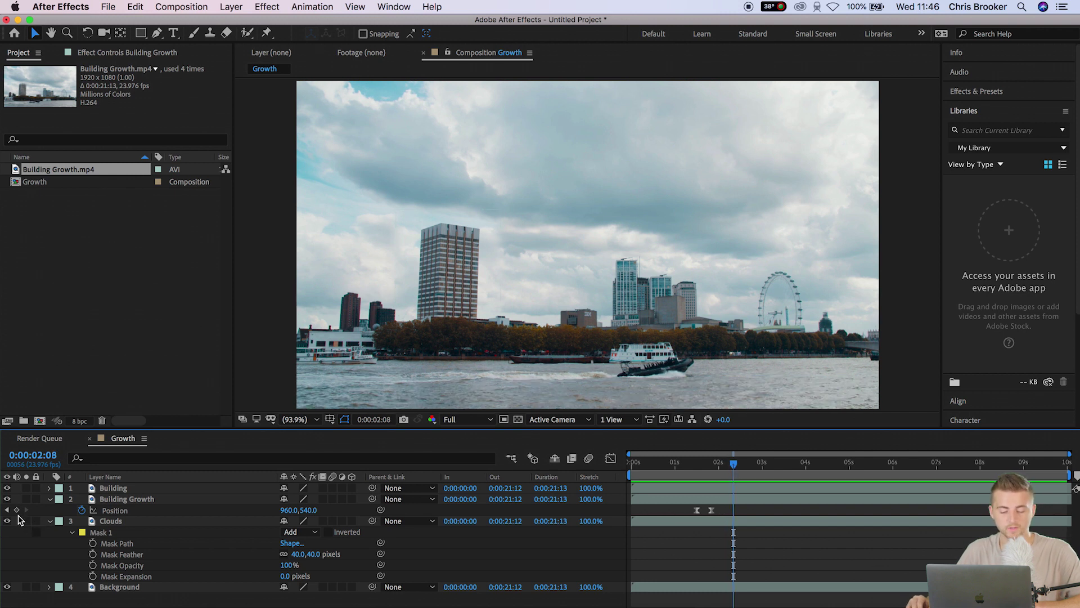
{"action": "left_click", "coordinate": [16, 510]}
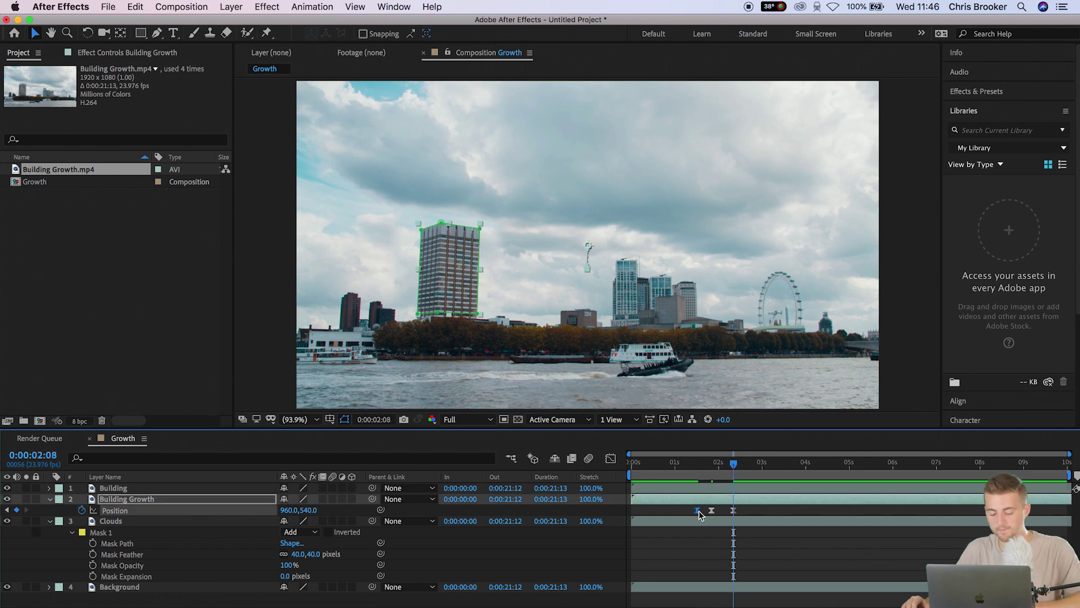
{"action": "left_click", "coordinate": [747, 463]}
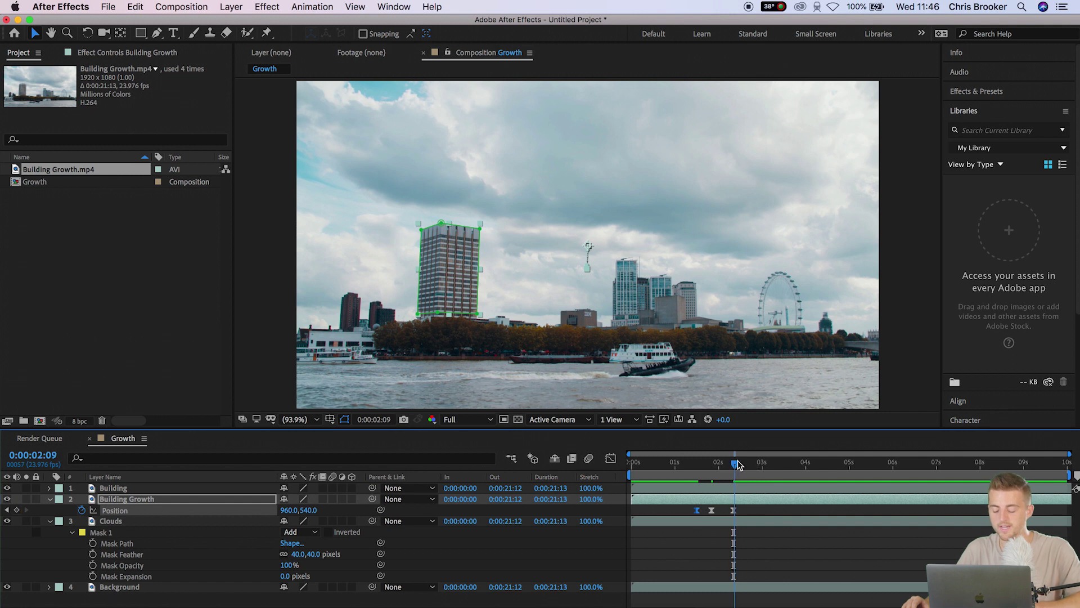
{"action": "key", "text": "cmd+v"}
{"action": "left_click", "coordinate": [683, 465]}
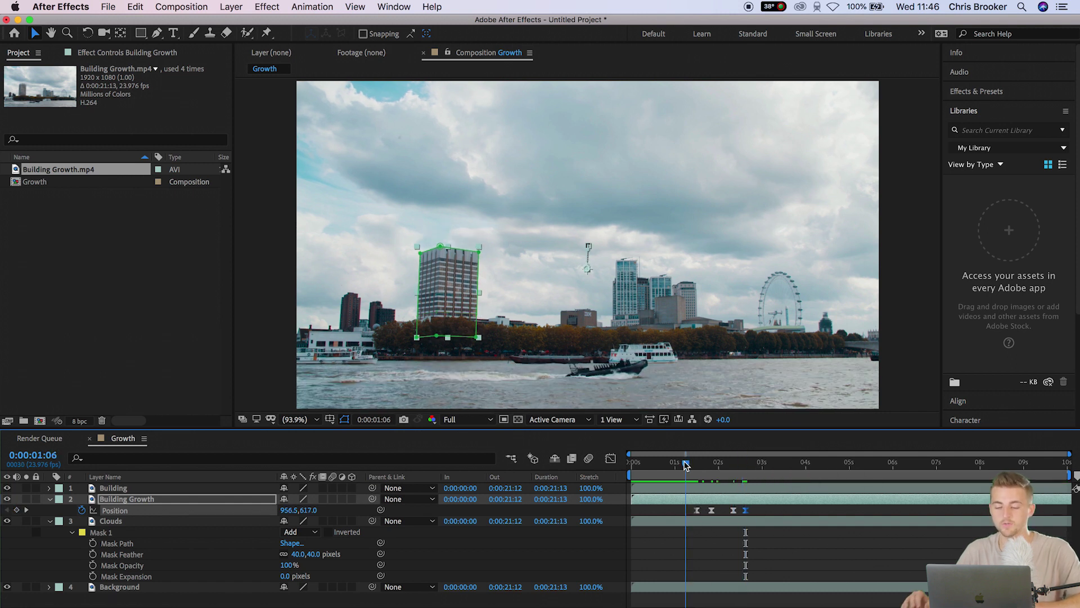
{"action": "key", "text": "space"}
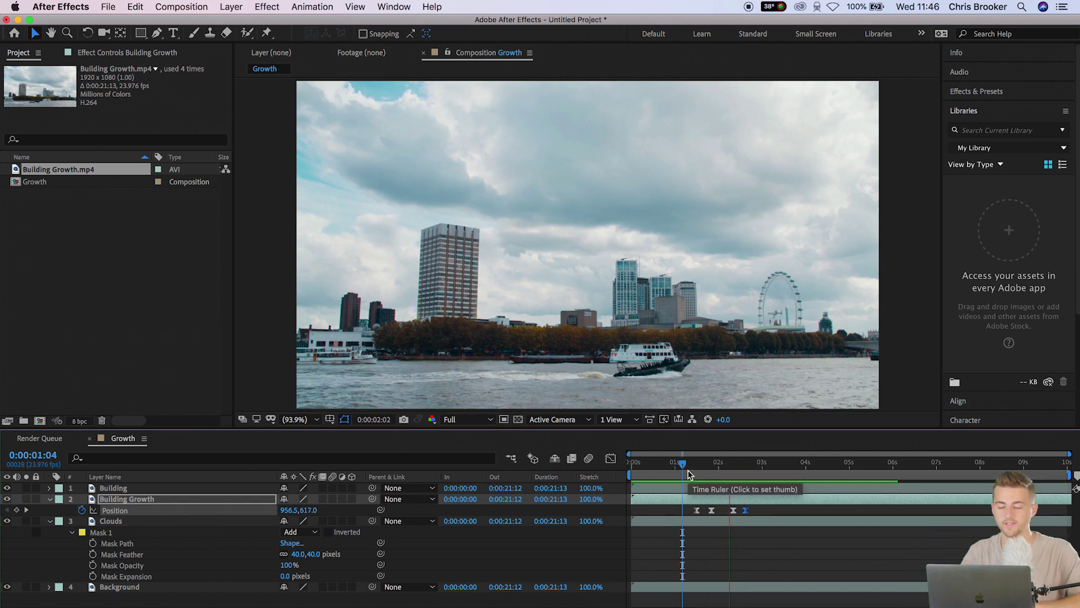